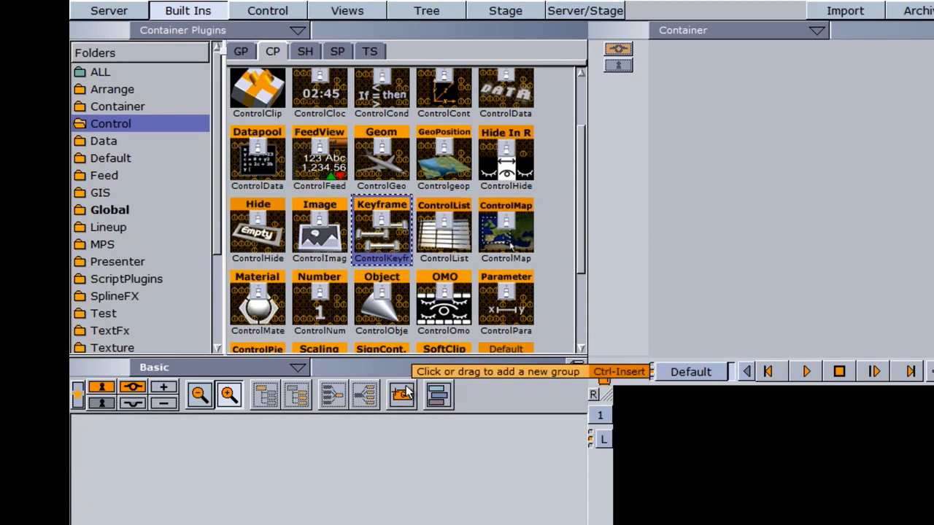
Add a group container to the scene tree and activate the Gray1 background image in the scene settings
drag(403, 389, 197, 476)
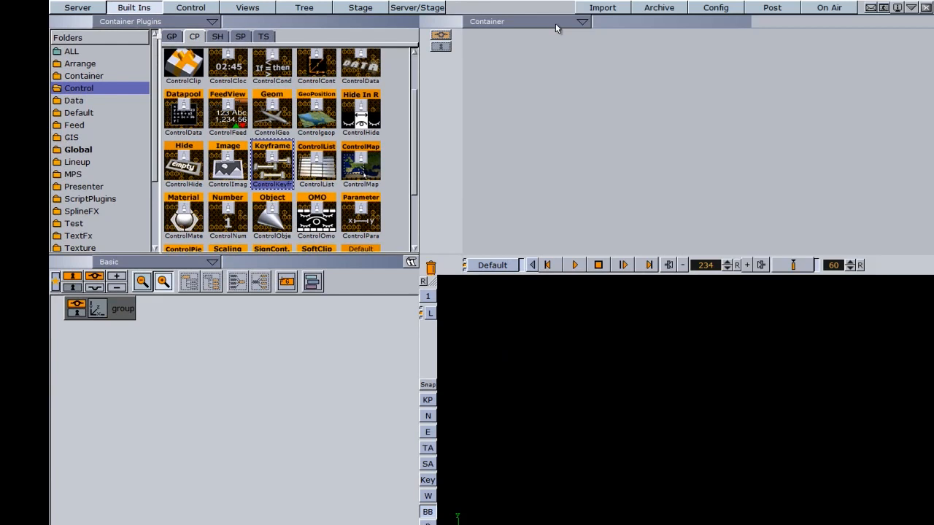
click(782, 32)
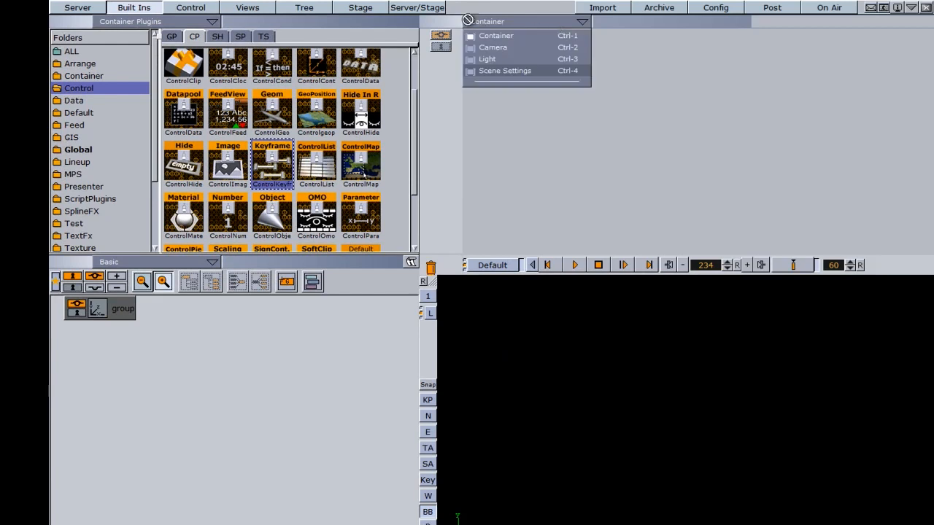
click(521, 71)
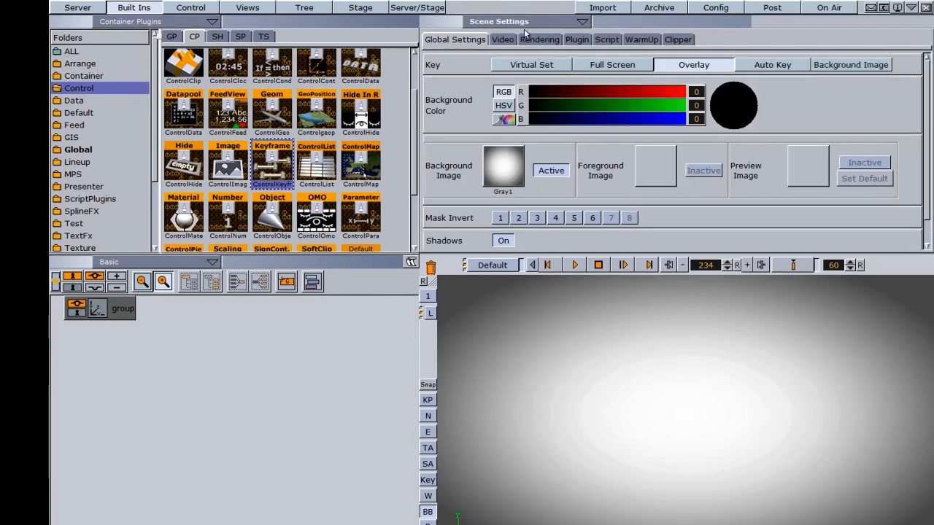
click(509, 23)
click(496, 35)
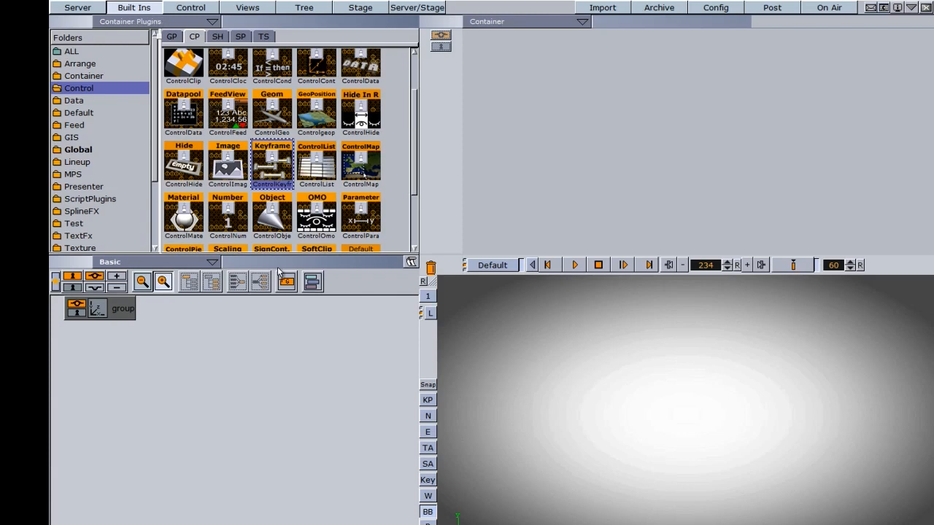
Add a Cube inside the group and apply the RED material from the TUTORIALS folder to it
click(172, 38)
drag(187, 116, 160, 315)
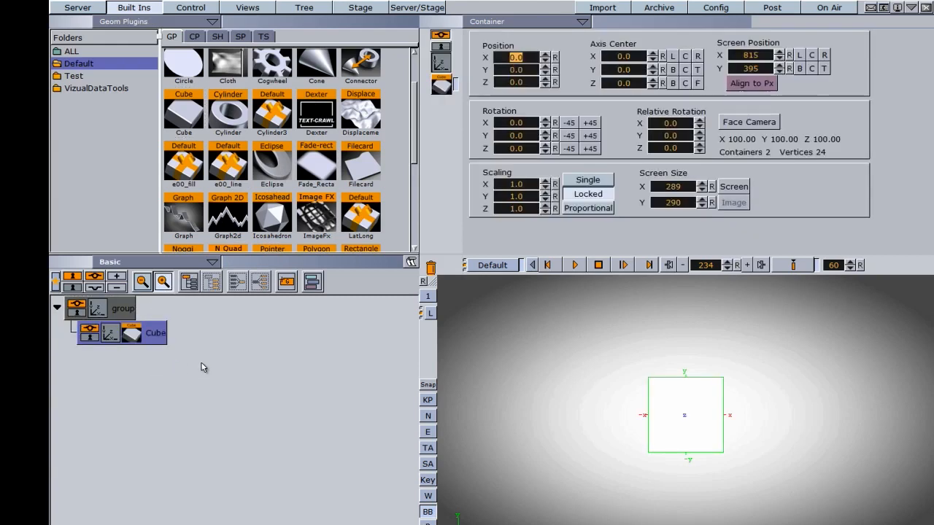
click(78, 8)
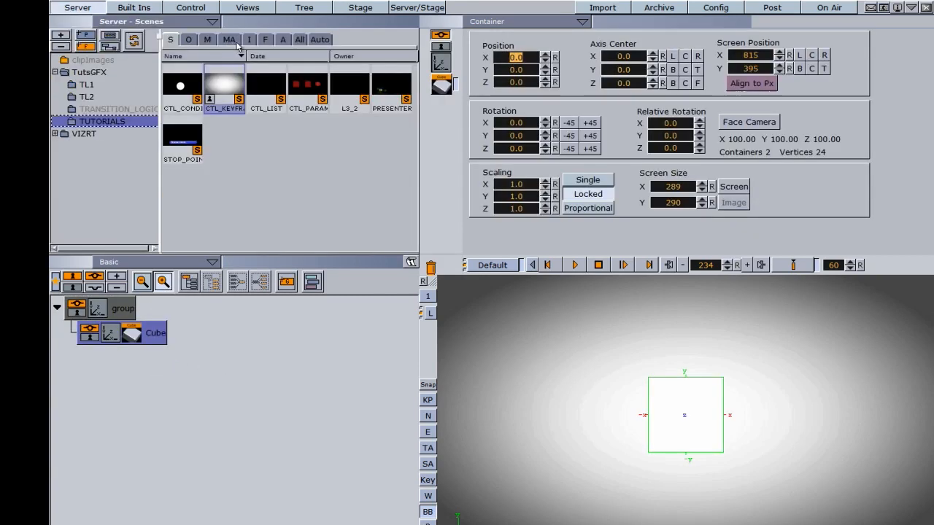
click(206, 40)
drag(182, 84, 159, 339)
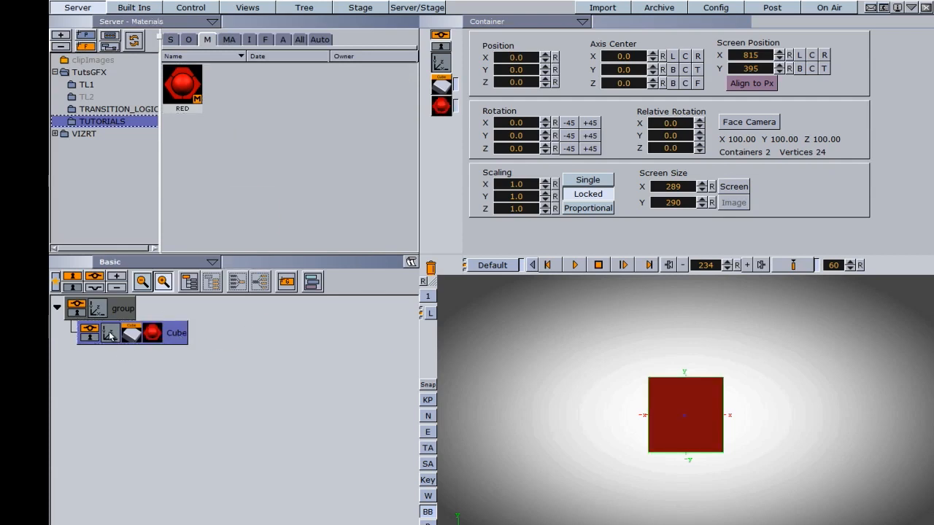
Scale the cube to 1.89 with locked proportions and add the Alpha plugin to it
drag(506, 183, 562, 187)
click(515, 186)
click(139, 9)
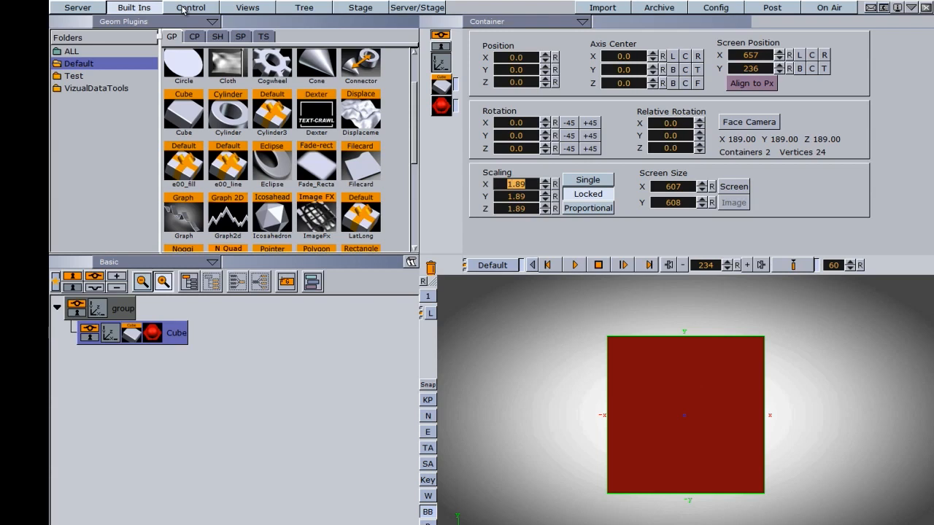
click(195, 37)
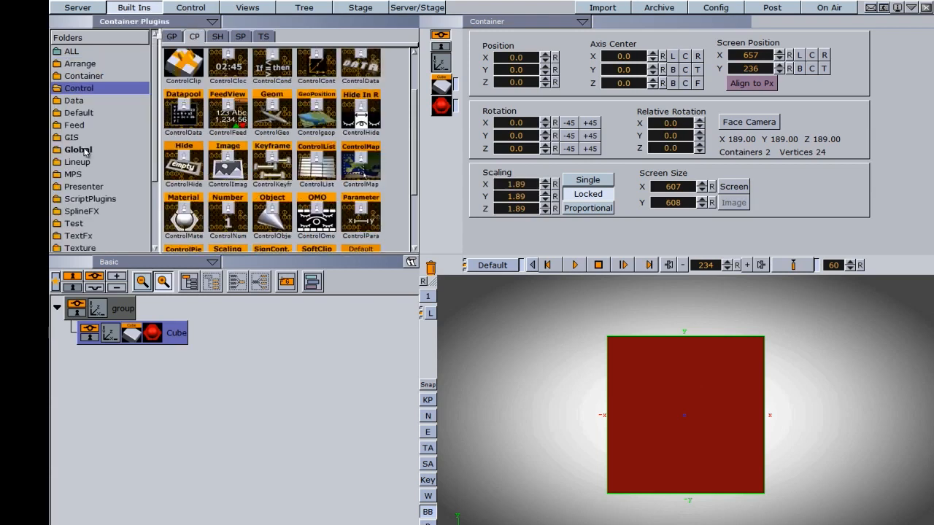
click(78, 149)
drag(183, 71, 177, 334)
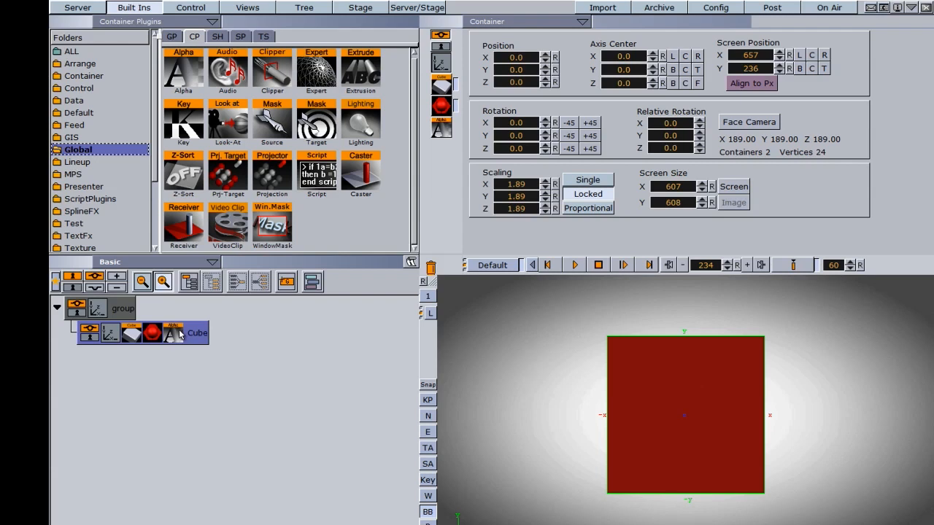
Keyframe the cube's alpha at 0% on frame 0, 100% on frame 60 and 0% on frame 120
click(178, 334)
click(737, 265)
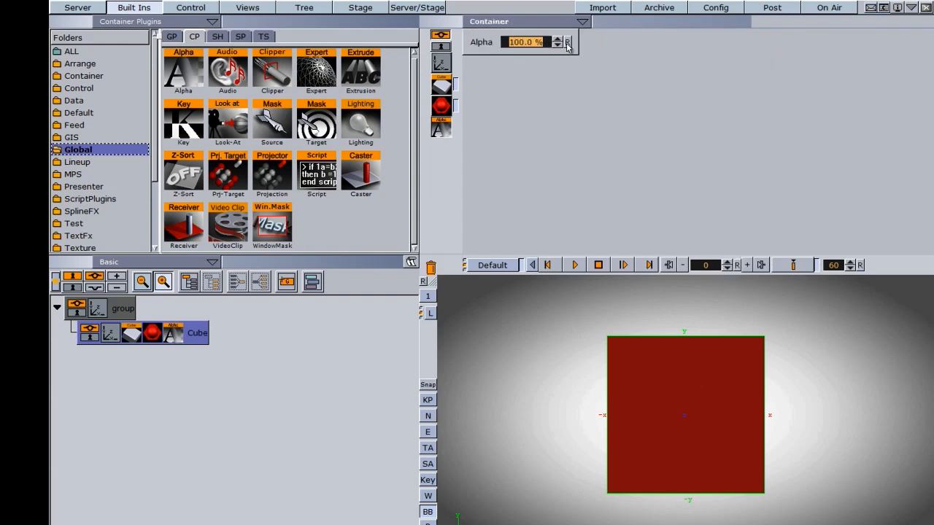
drag(544, 44, 267, 32)
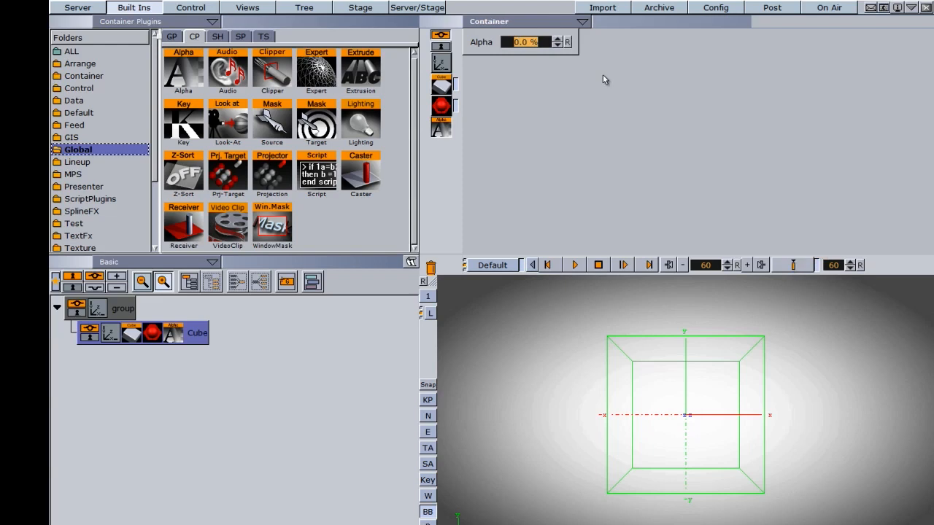
drag(513, 45, 674, 52)
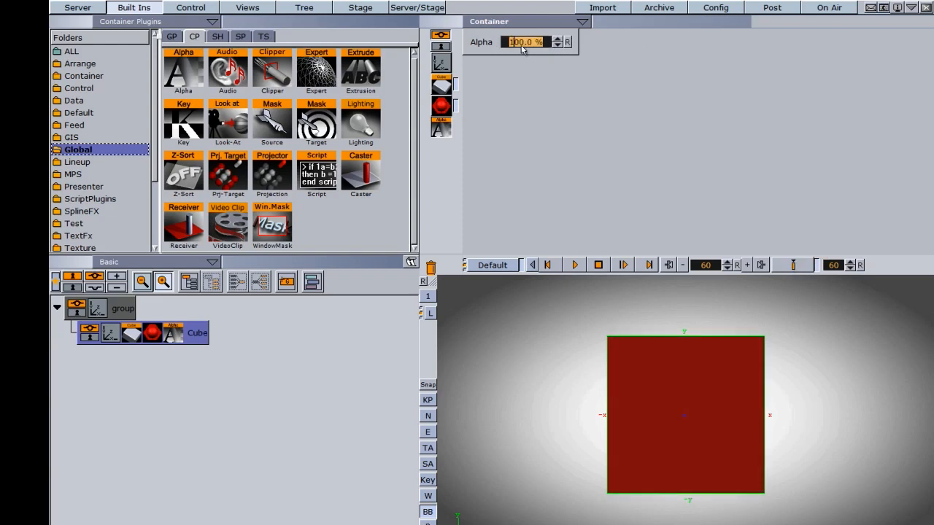
click(794, 265)
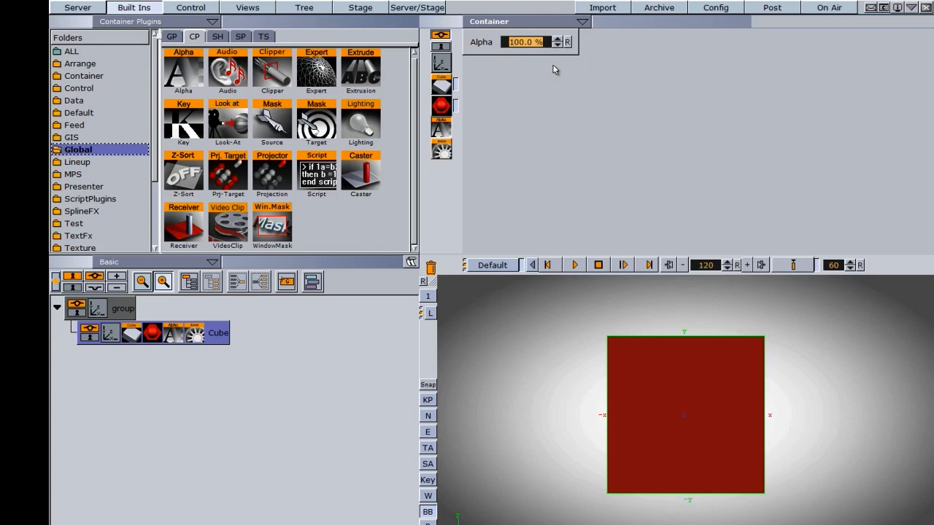
drag(538, 49, 399, 43)
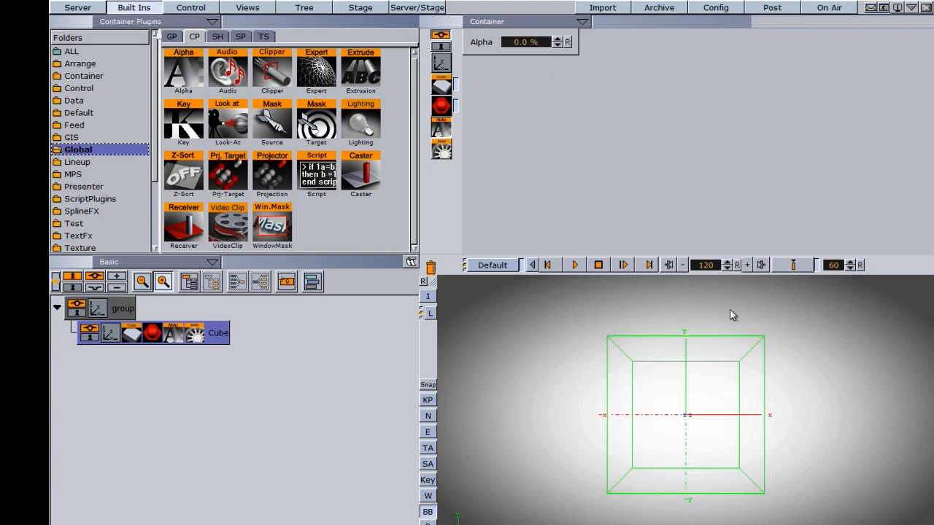
click(793, 265)
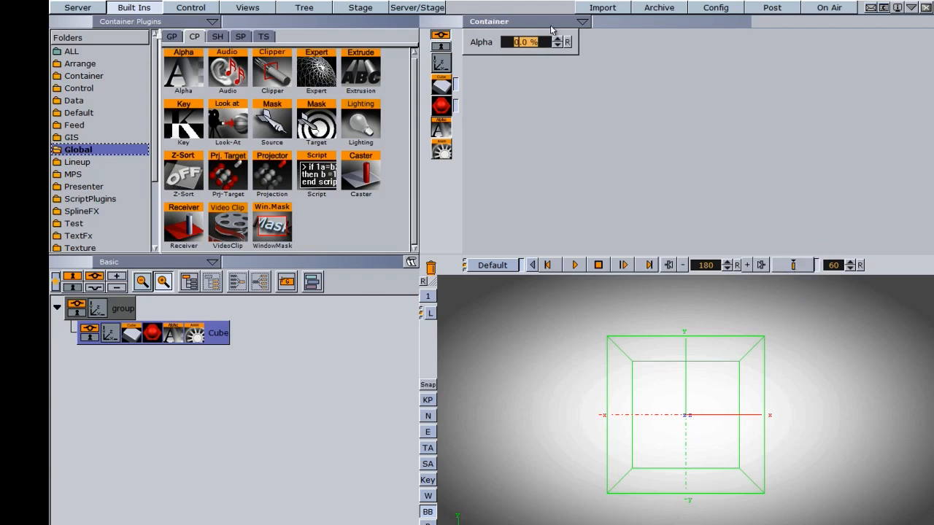
Play the cube's alpha animation and examine its keyframes on the stage timeline
click(365, 8)
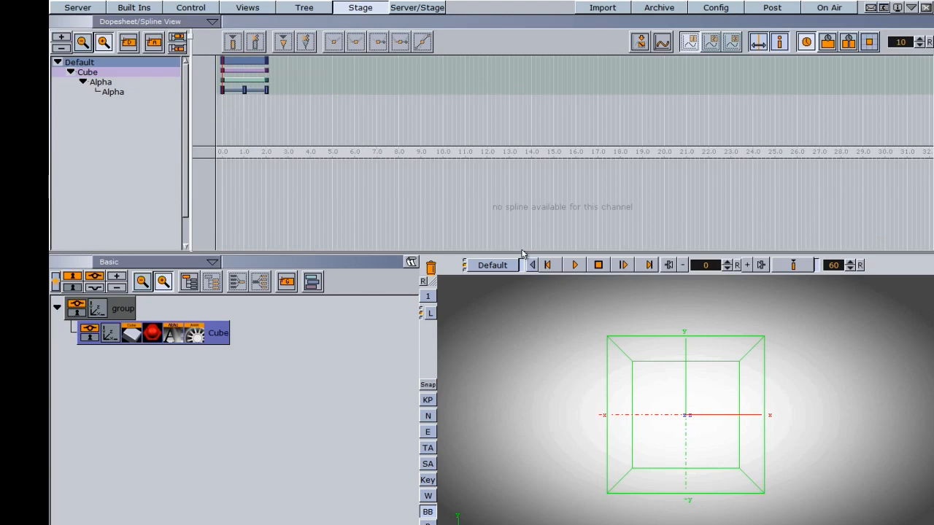
click(575, 265)
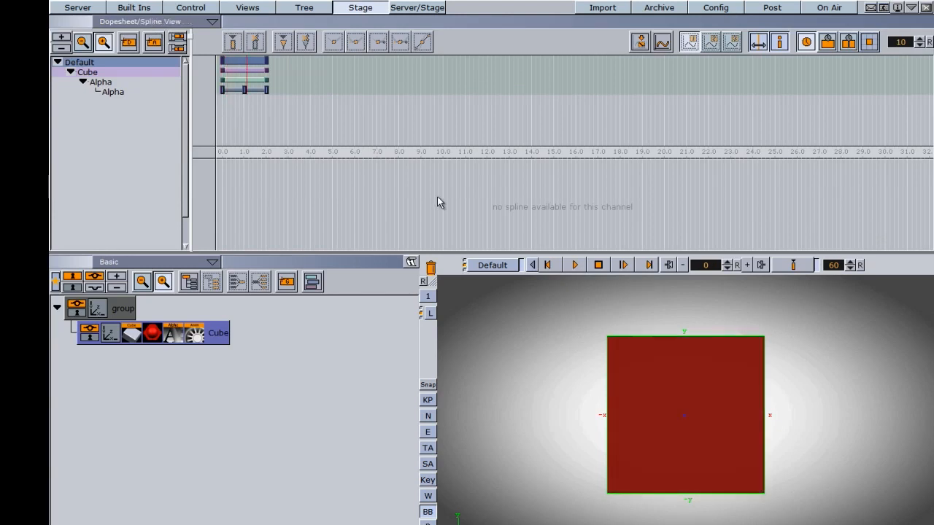
click(598, 266)
click(176, 41)
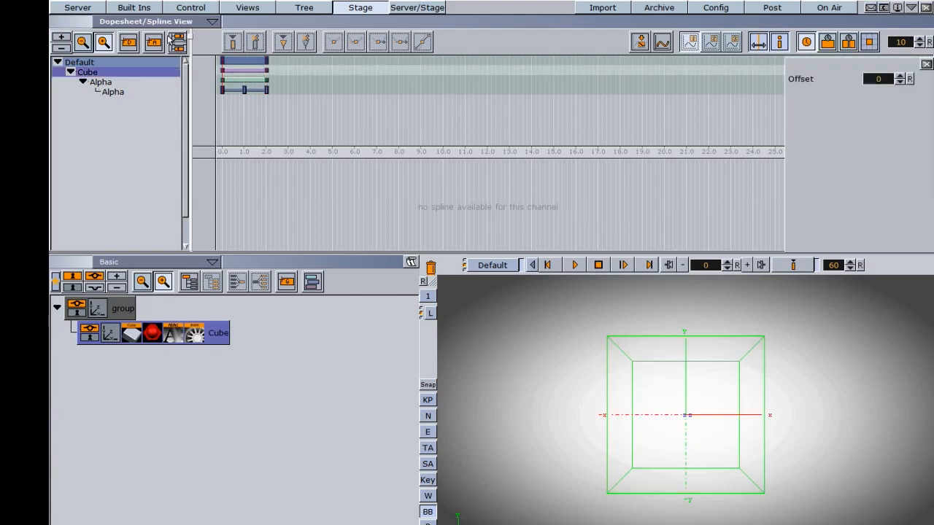
Add the ControlKeyframe plugin from the Control folder to the Cube container
click(141, 9)
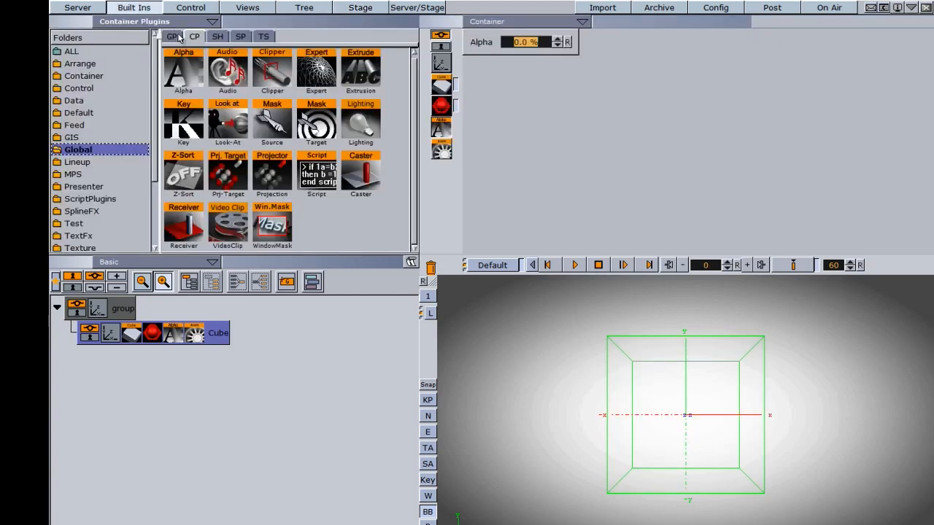
click(174, 38)
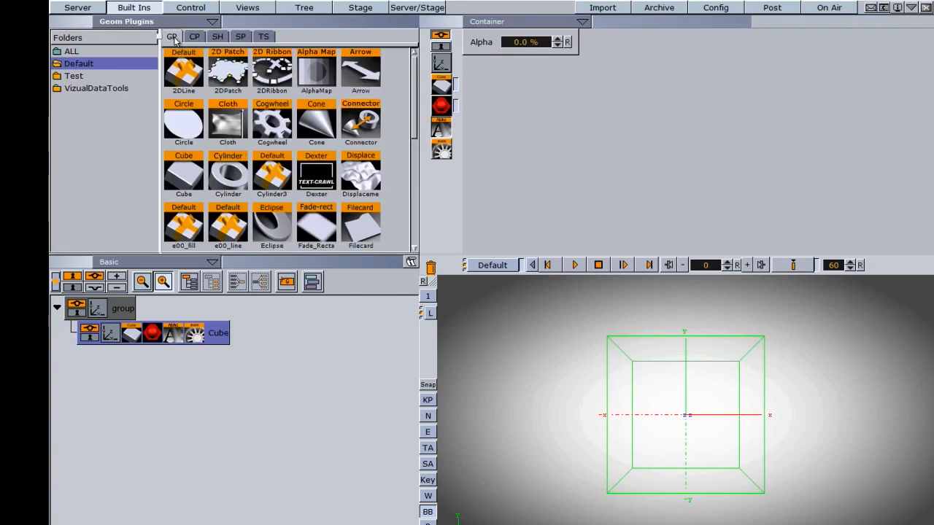
click(194, 36)
click(88, 88)
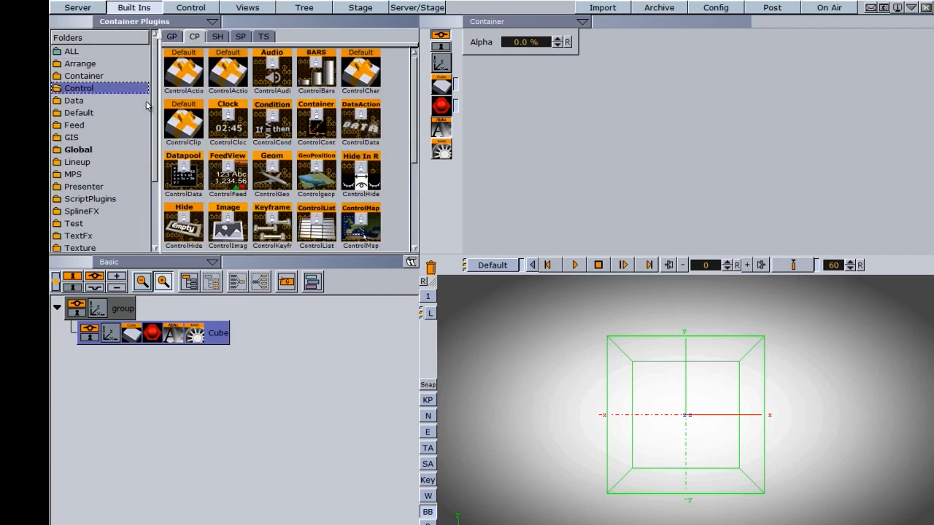
scroll(414, 154, down, 2)
drag(272, 155, 219, 336)
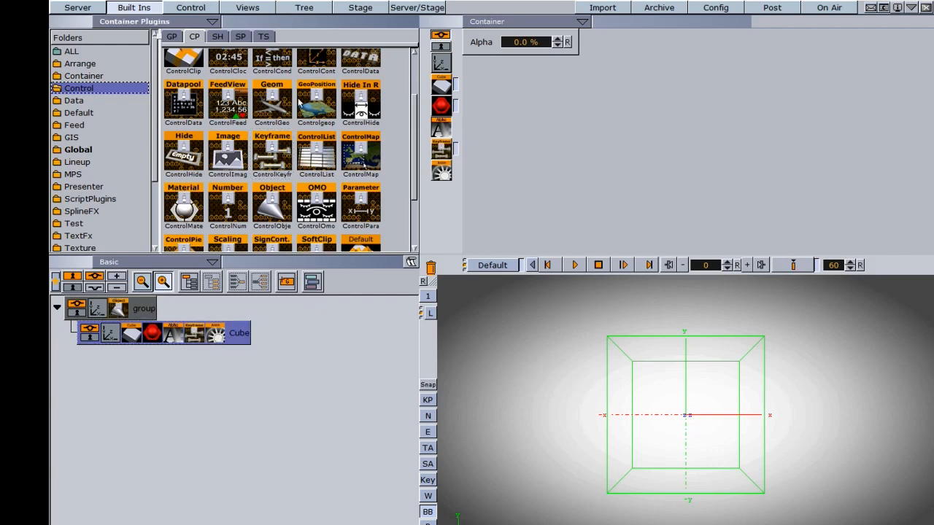
Name the middle keyframe of the cube's Alpha channel, at frame 60, A1
click(359, 9)
click(243, 90)
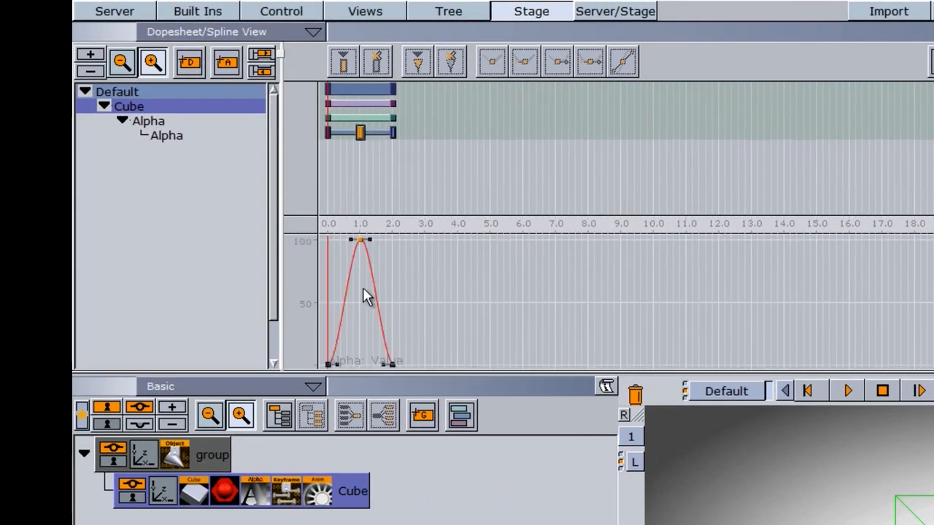
click(361, 134)
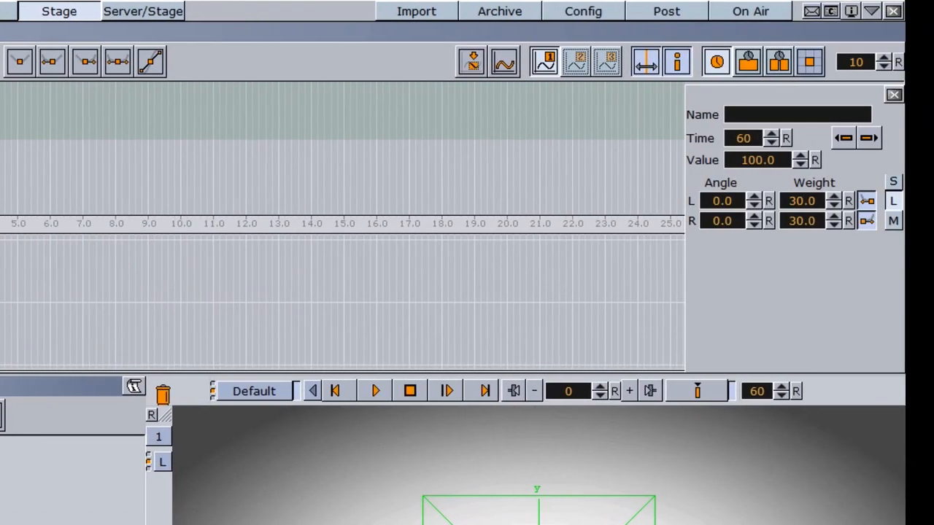
click(748, 113)
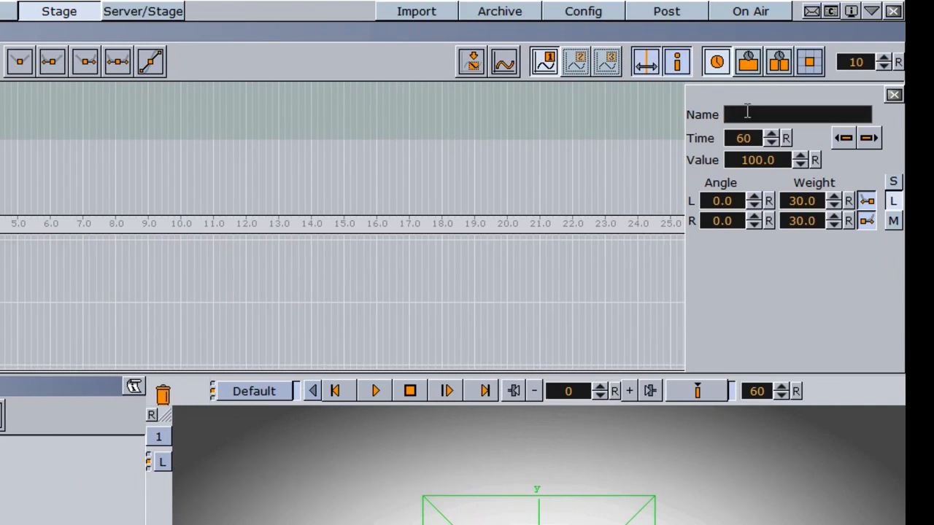
text(A1)
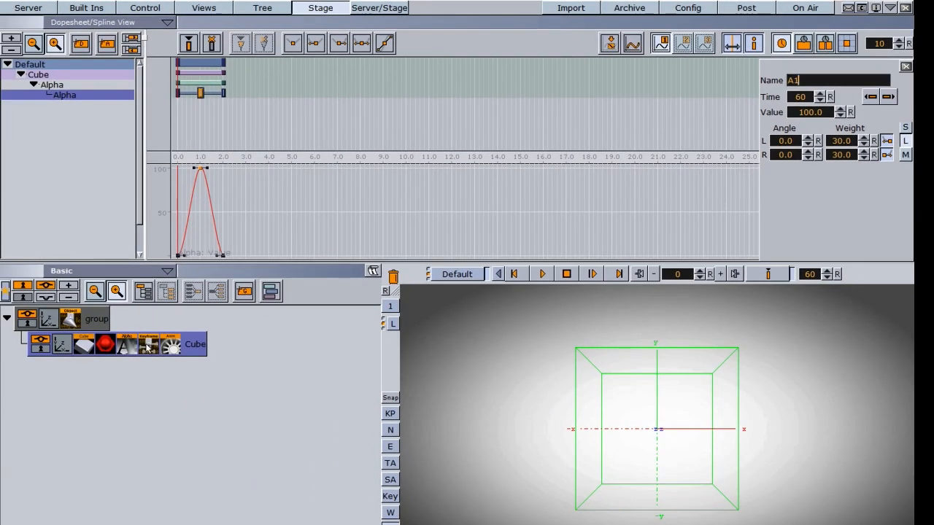
Set the cube's ControlKeyframe description to ALPHA and its keyframe to A1
click(149, 345)
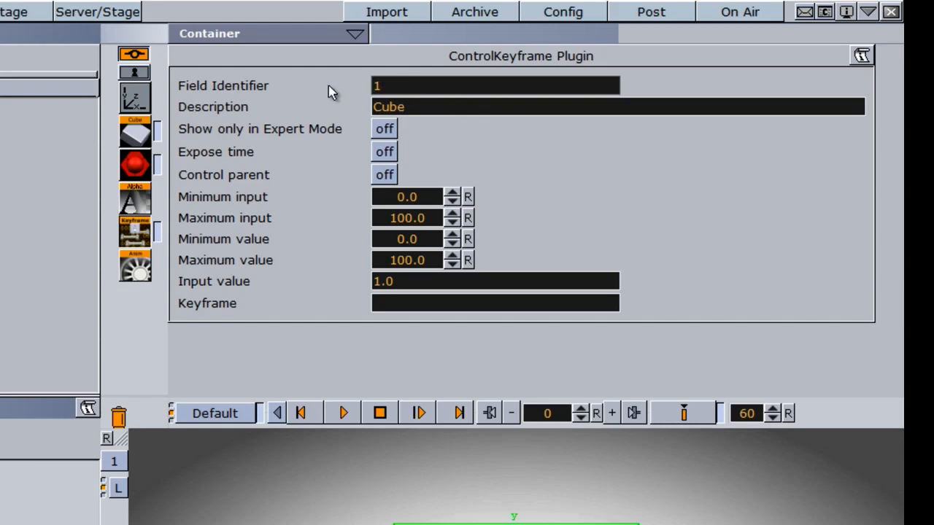
click(426, 106)
drag(426, 106, 259, 104)
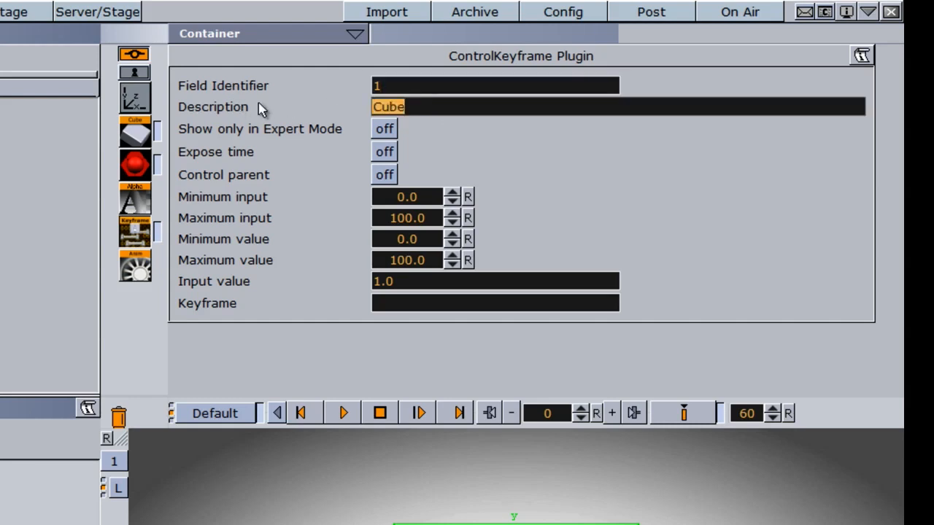
text(ALPHA)
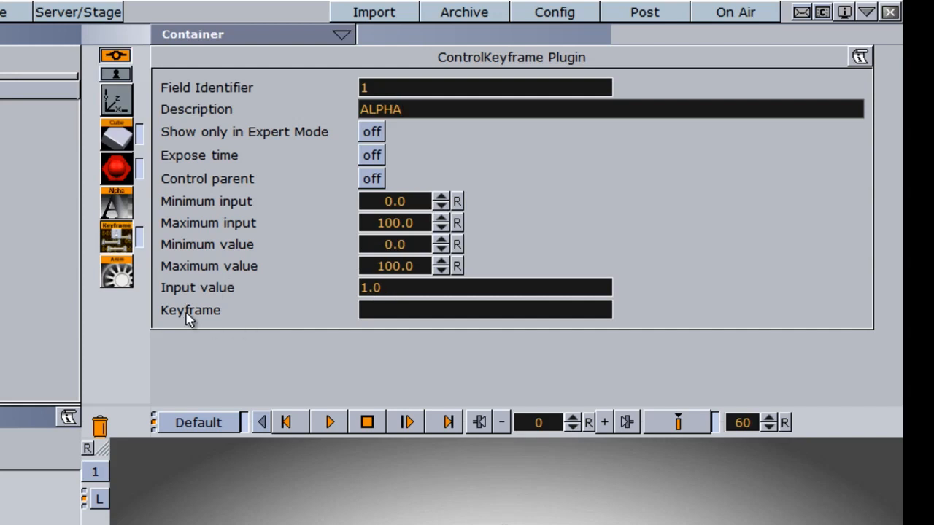
click(365, 314)
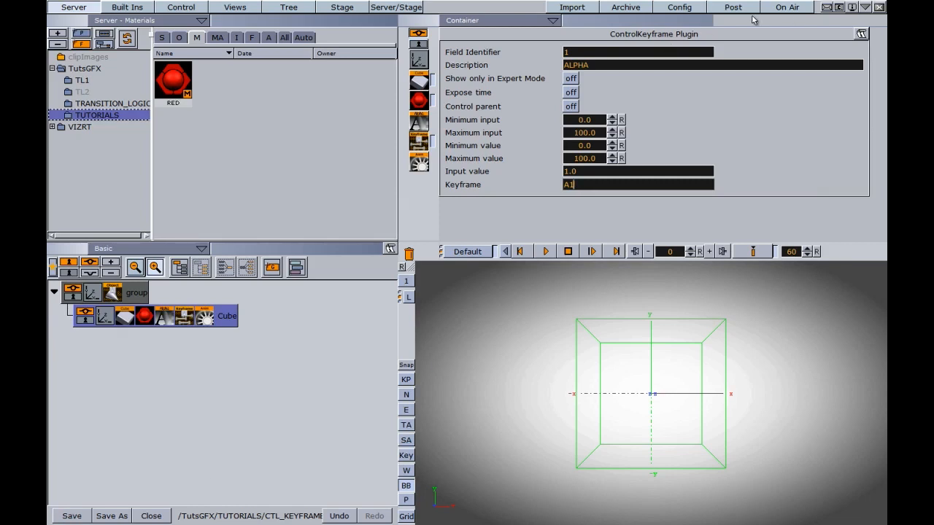
Put Viz Artist on air, switch to Viz Trio, and import the CTL_KEYFRAME scene from TutsGFX/TUTORIALS into the show's page list
click(787, 7)
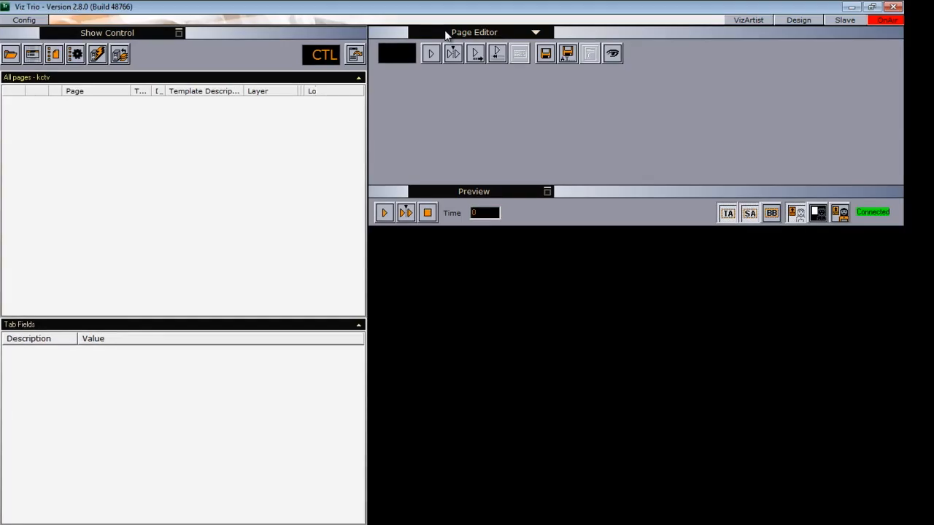
click(446, 32)
click(444, 94)
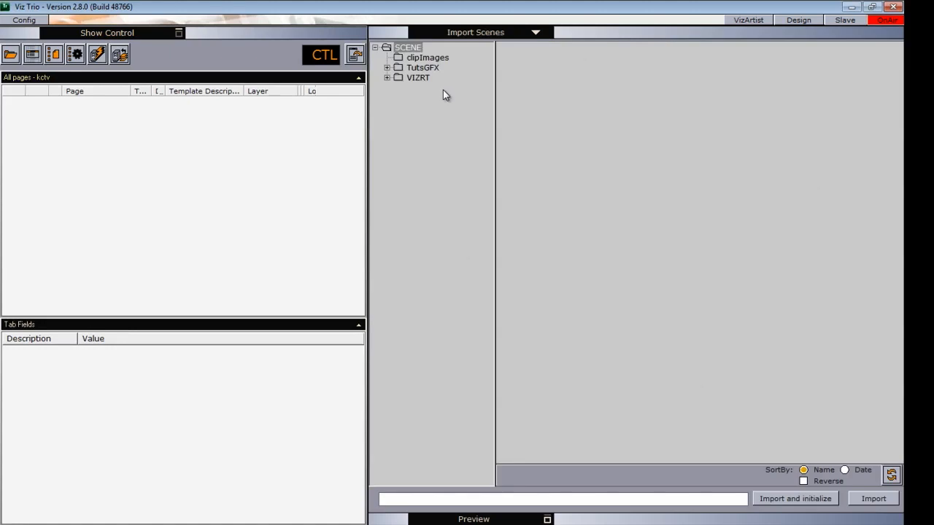
click(387, 68)
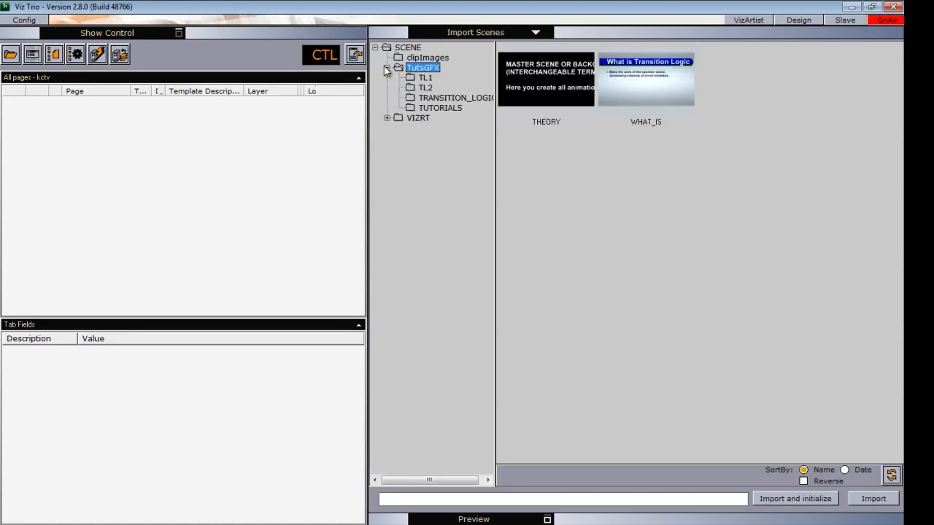
click(429, 109)
click(660, 94)
drag(628, 106, 155, 138)
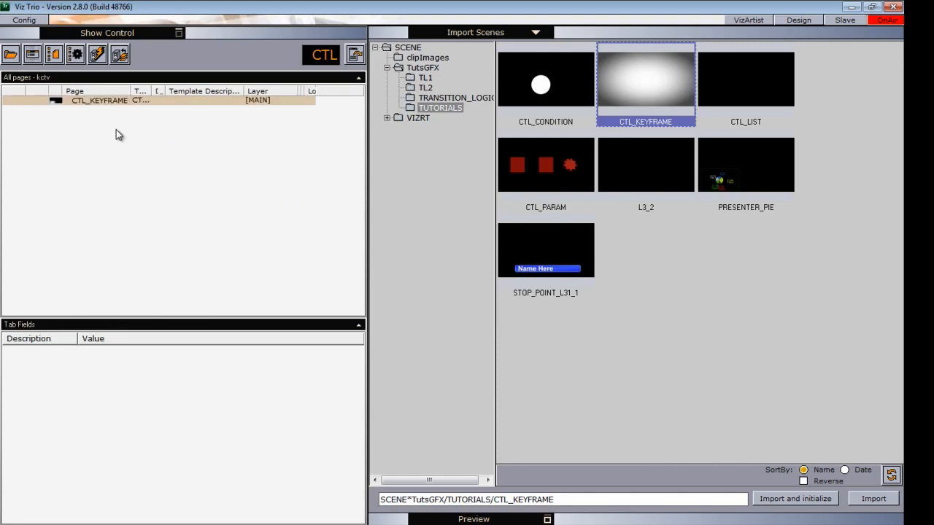
Open the CTL_KEYFRAME page, try A1 at 83, set it to 70, and play the animation in the preview
click(124, 102)
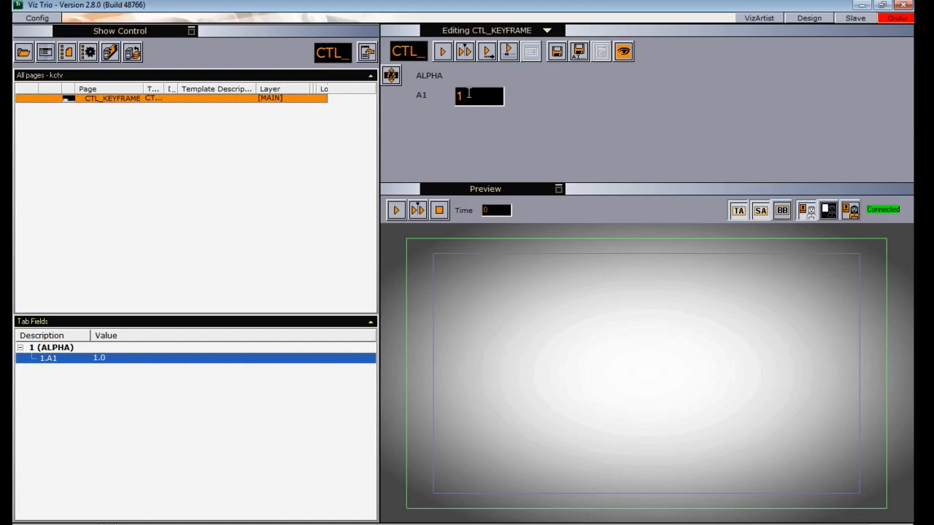
mouse_move(467, 97)
mouse_down()
mouse_move(592, 103)
mouse_move(409, 101)
mouse_move(460, 108)
mouse_up()
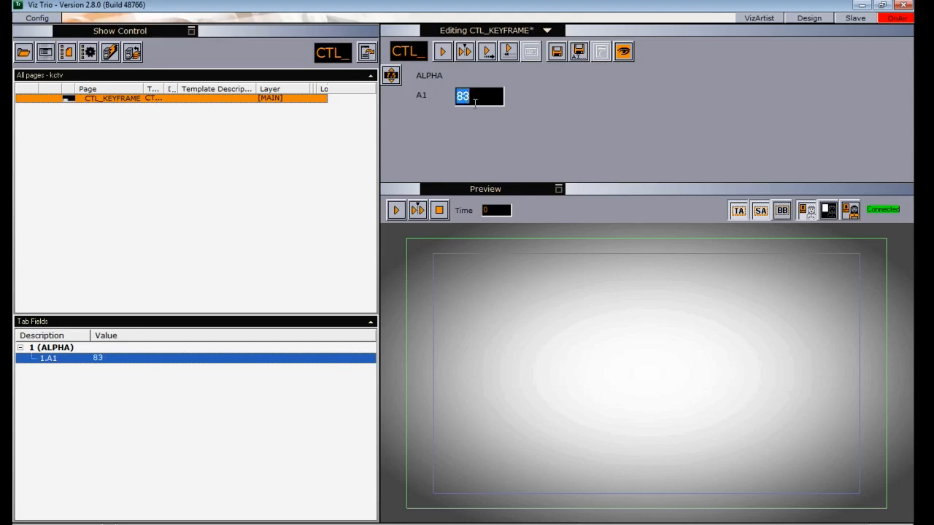
drag(480, 98, 468, 101)
click(397, 211)
click(396, 211)
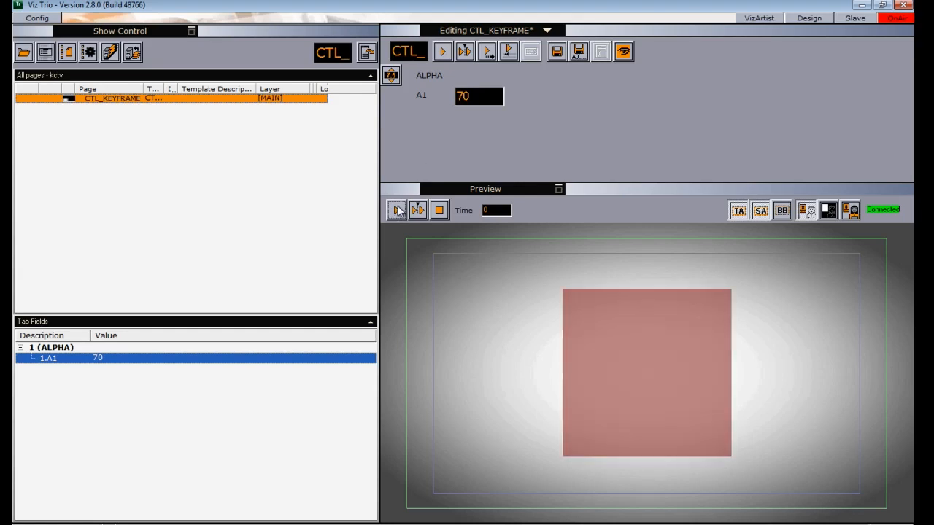
Set the page's A1 value to 36 and play the animation in the preview
mouse_move(472, 92)
mouse_down()
mouse_move(483, 95)
mouse_move(467, 100)
mouse_up()
drag(462, 102, 462, 104)
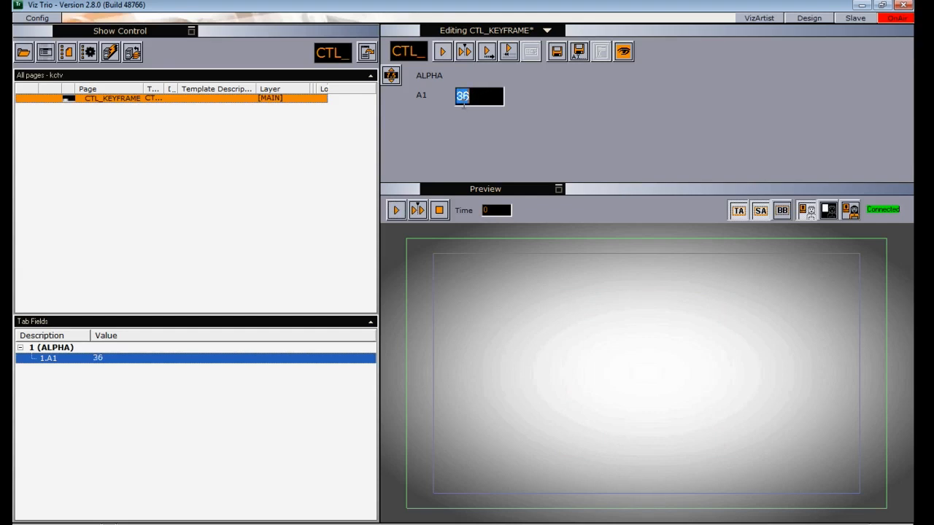
click(396, 210)
Switch to Viz Artist and turn on Expose time in the cube's ControlKeyframe plugin
click(759, 18)
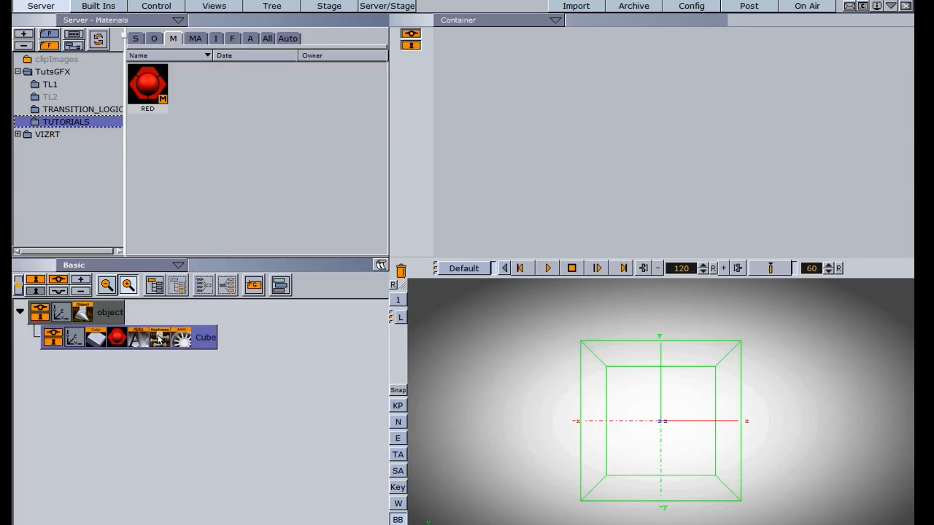
click(159, 339)
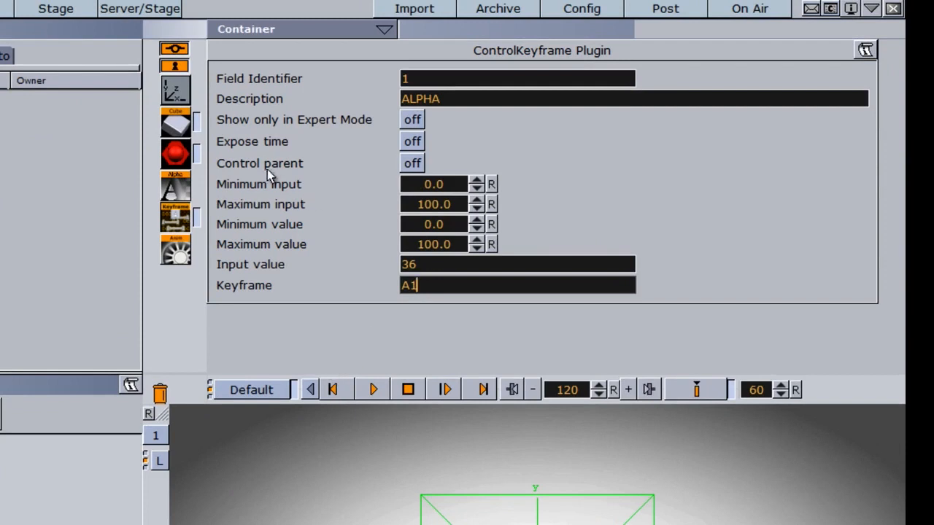
click(411, 142)
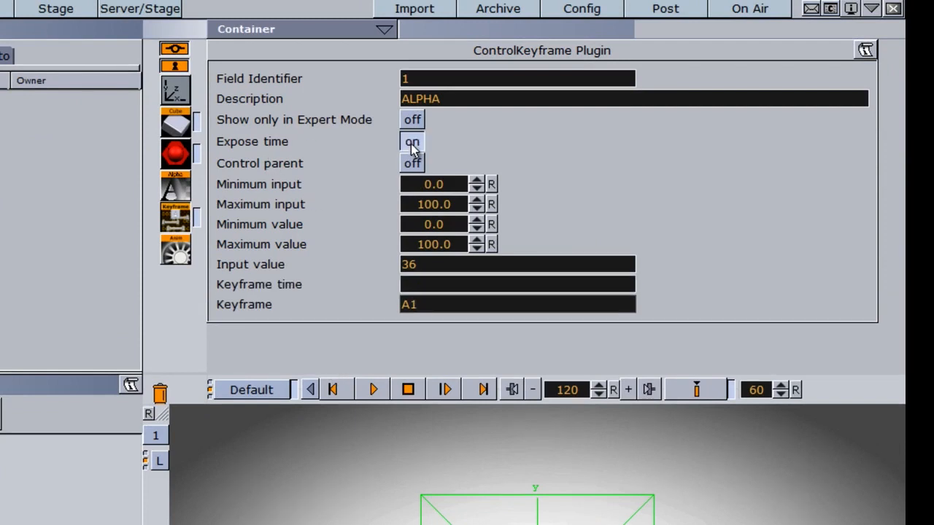
click(418, 284)
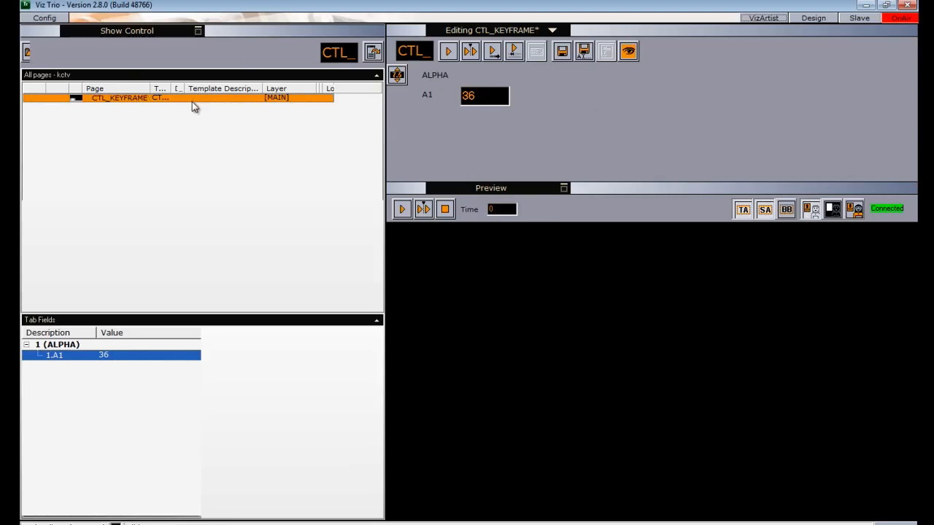
Reimport the CTL_KEYFRAME page in Viz Trio and open it for editing
right_click(202, 97)
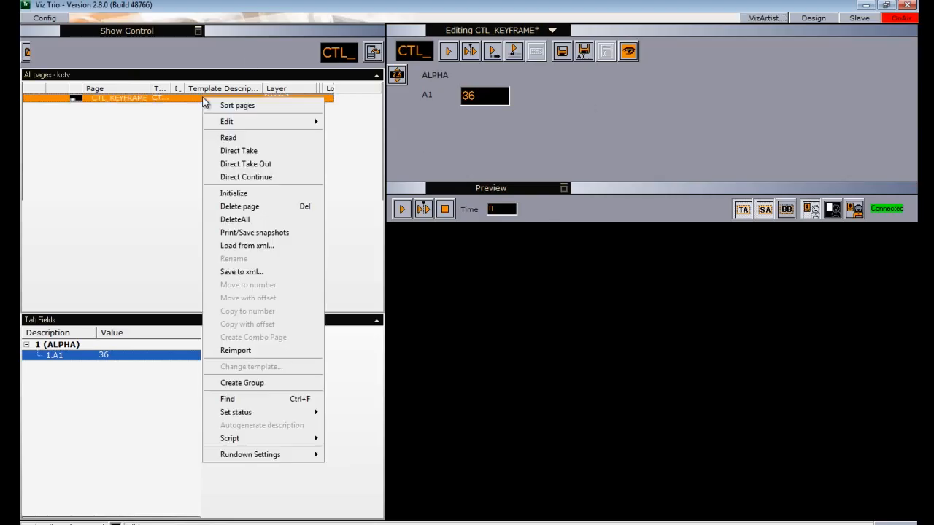
click(237, 351)
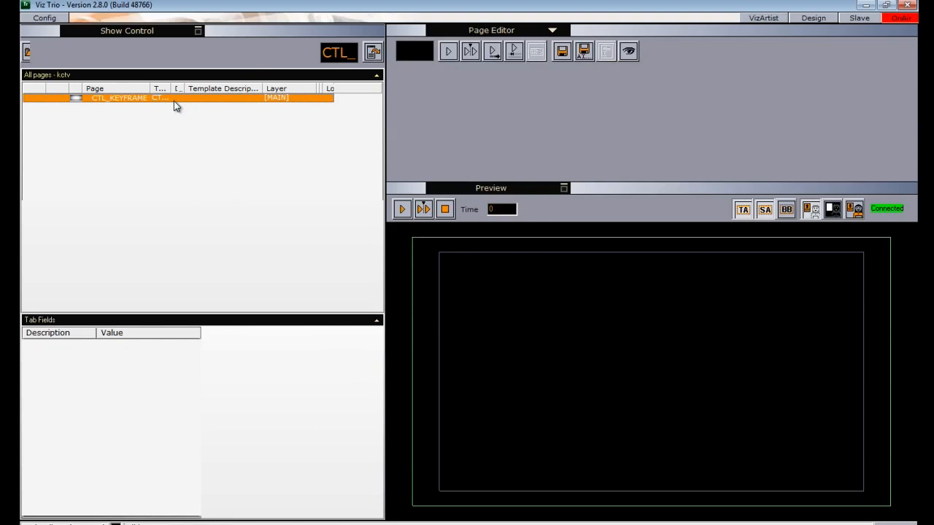
click(200, 97)
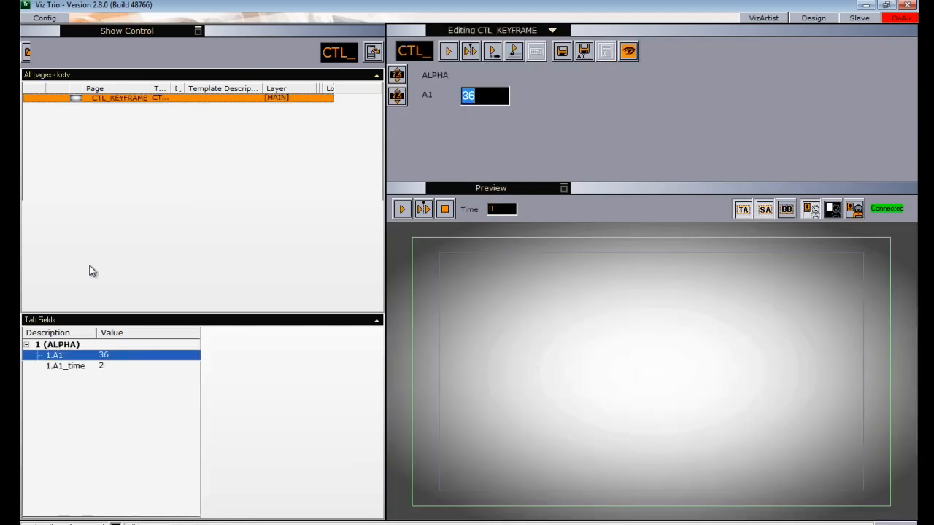
Set the page's A1_time value to 3
click(76, 356)
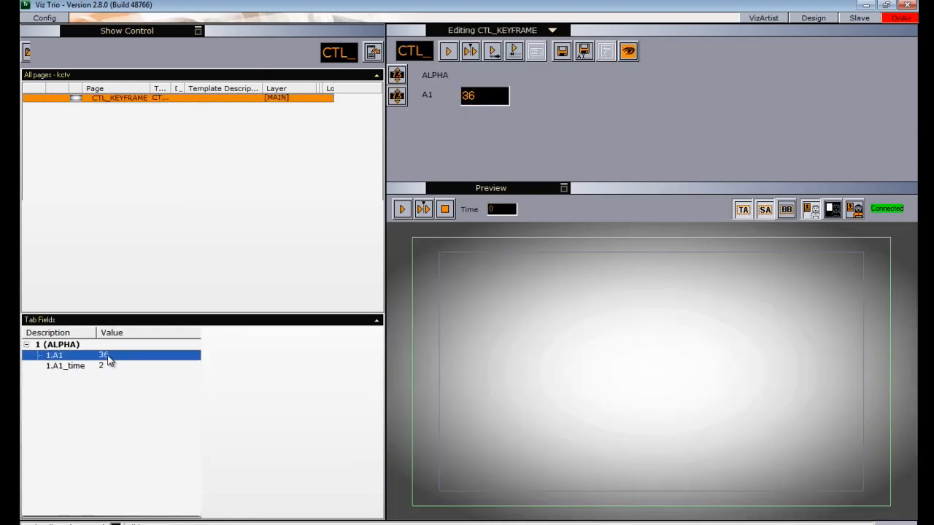
click(77, 367)
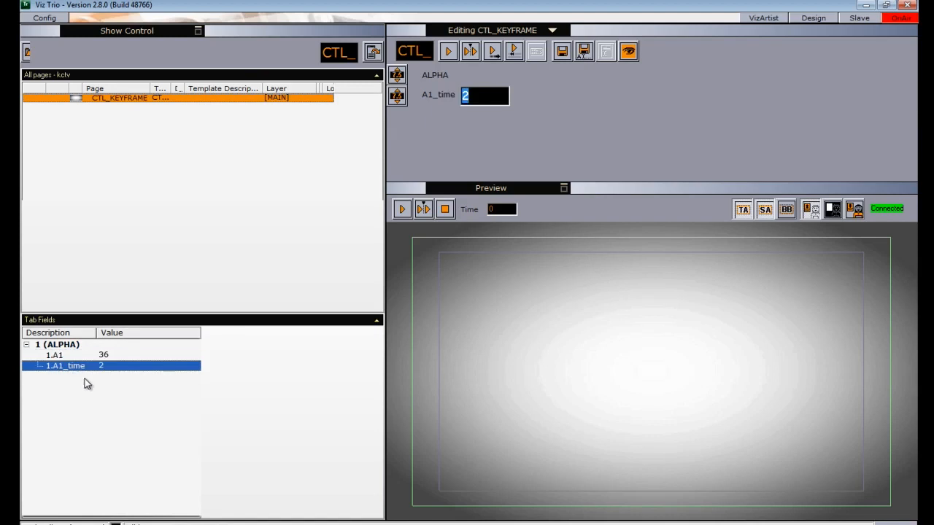
click(478, 96)
drag(478, 96, 479, 98)
text(3)
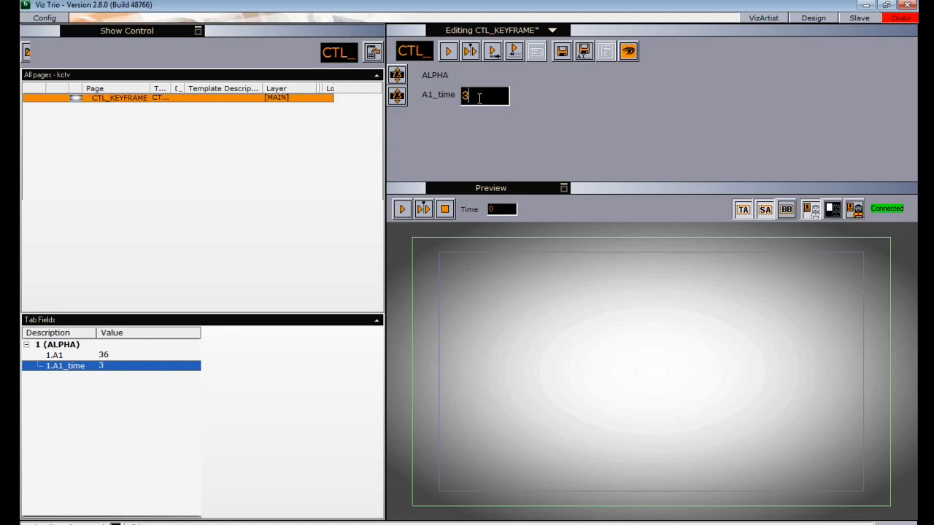
Set the page's A1 value to 50 and play the animation in the preview
click(103, 355)
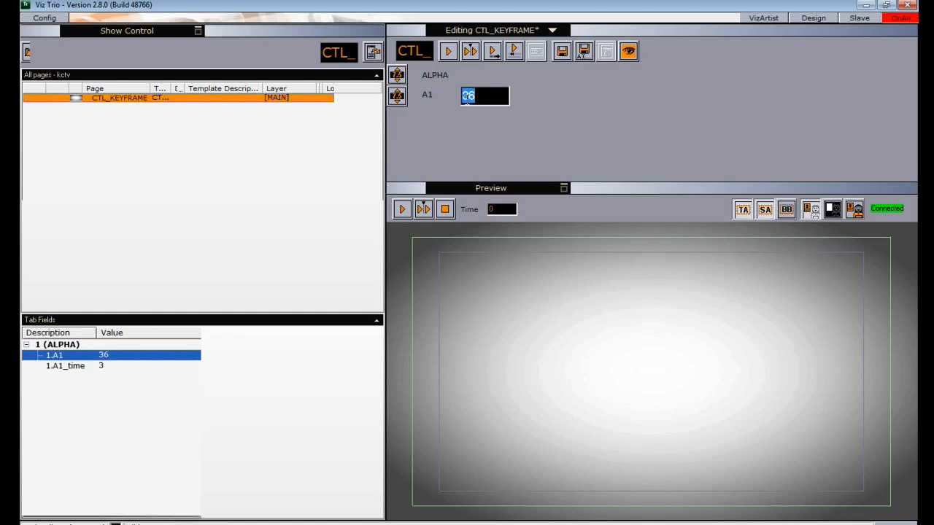
text(50)
click(405, 209)
click(403, 209)
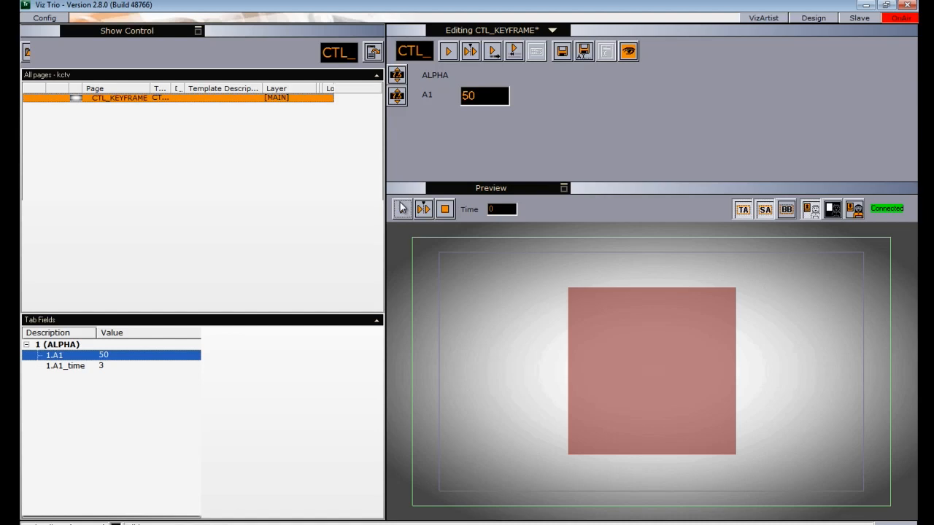
Switch to Viz Artist, add an Arial-Bold text container below the Cube, and copy the cube's red material onto it
click(764, 17)
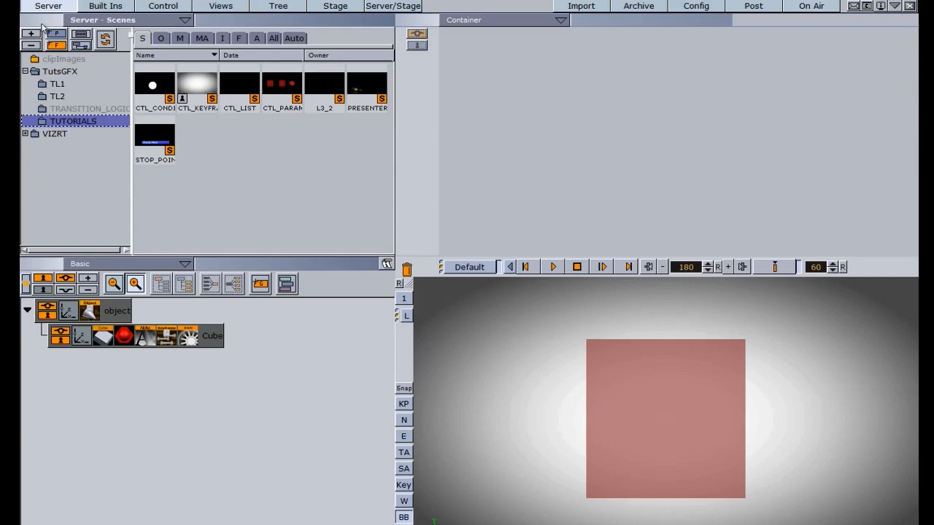
click(237, 40)
drag(156, 89, 126, 422)
drag(124, 337, 131, 366)
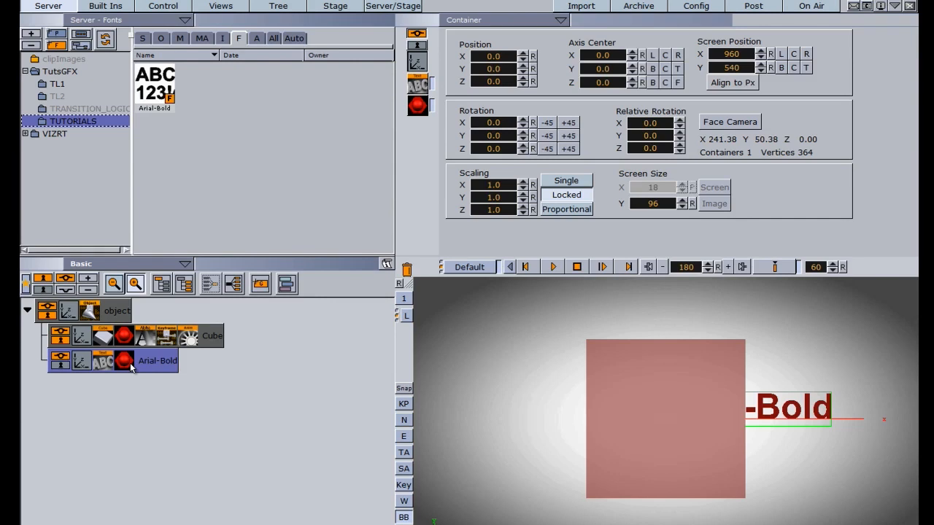
Scale the Cube container down and move it to the upper-left corner of the scene
click(84, 337)
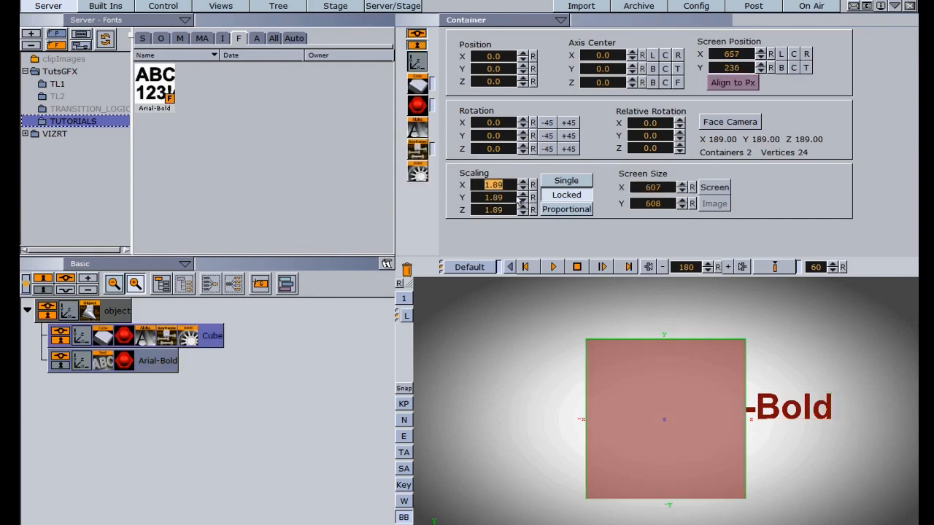
drag(508, 185, 435, 191)
drag(512, 60, 540, 75)
drag(483, 70, 555, 75)
Add the TFxColor plugin from the TextFx folder to the Arial-Bold text container
click(157, 360)
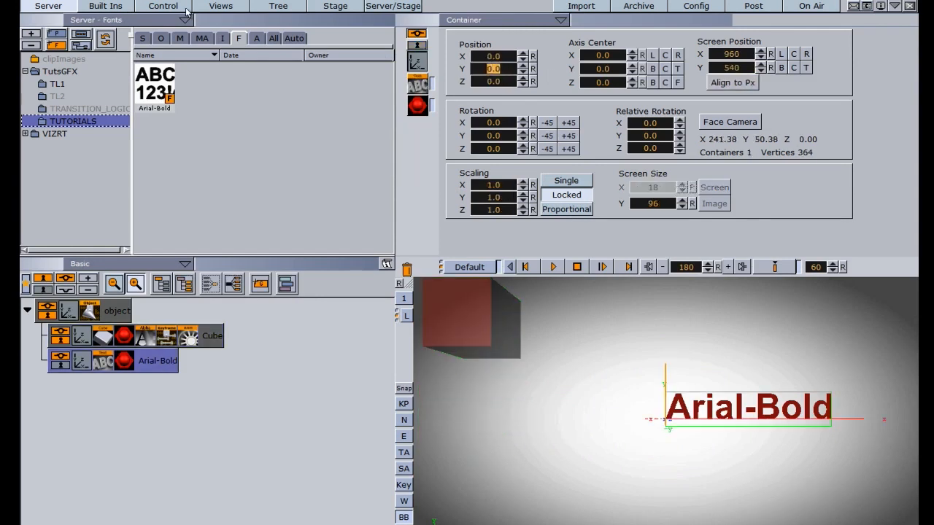
click(114, 5)
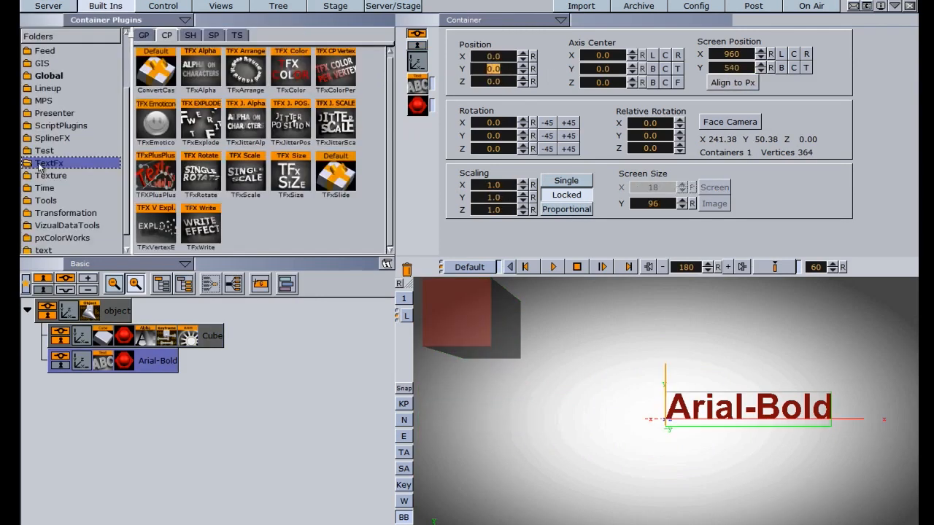
drag(285, 68, 159, 362)
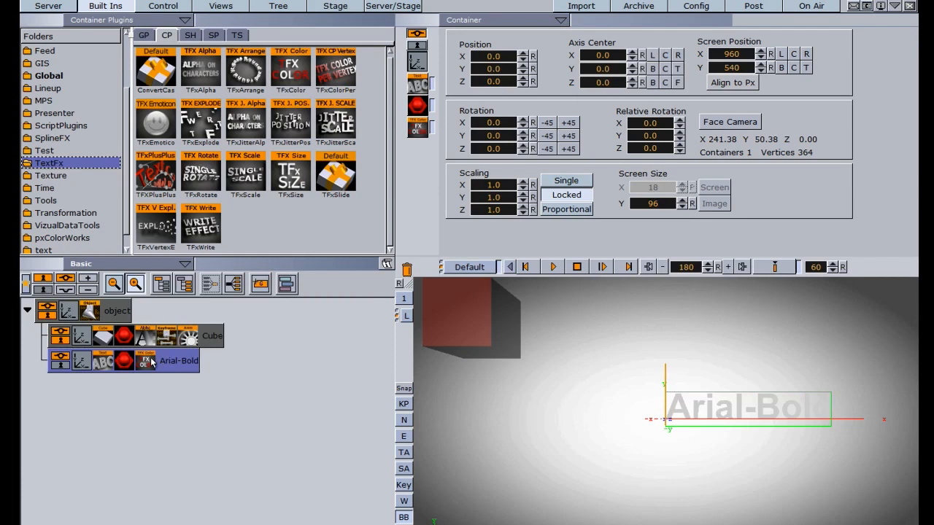
Set the TFxColor Color Begin to yellow and Color End to red (RGB 255, 7, 12)
click(146, 361)
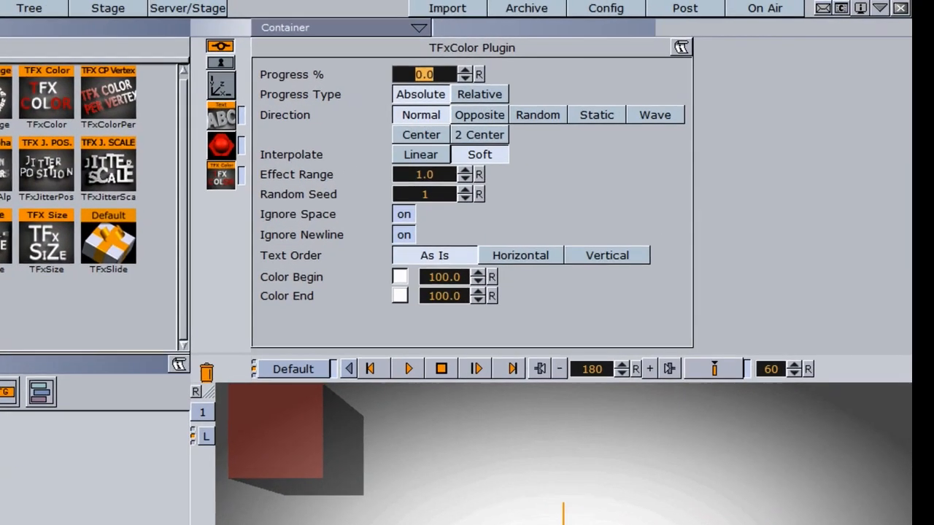
click(396, 279)
click(424, 299)
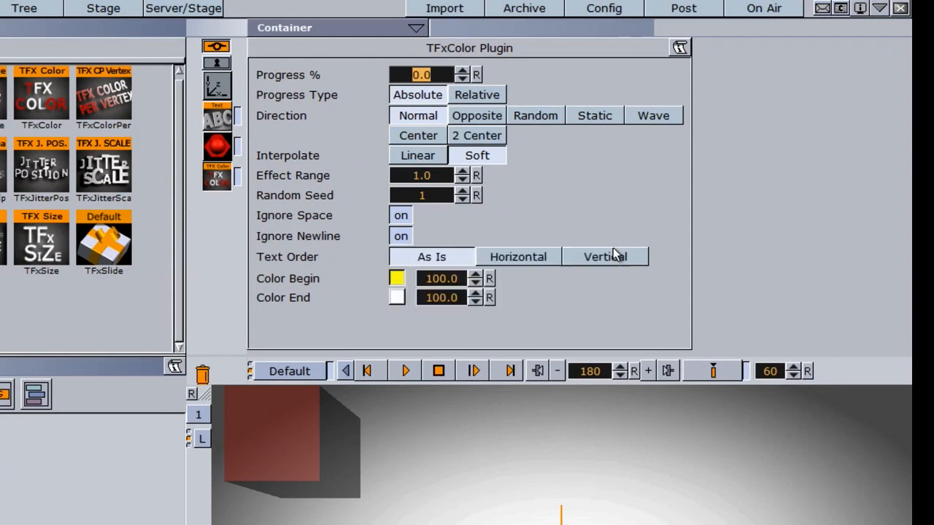
click(396, 298)
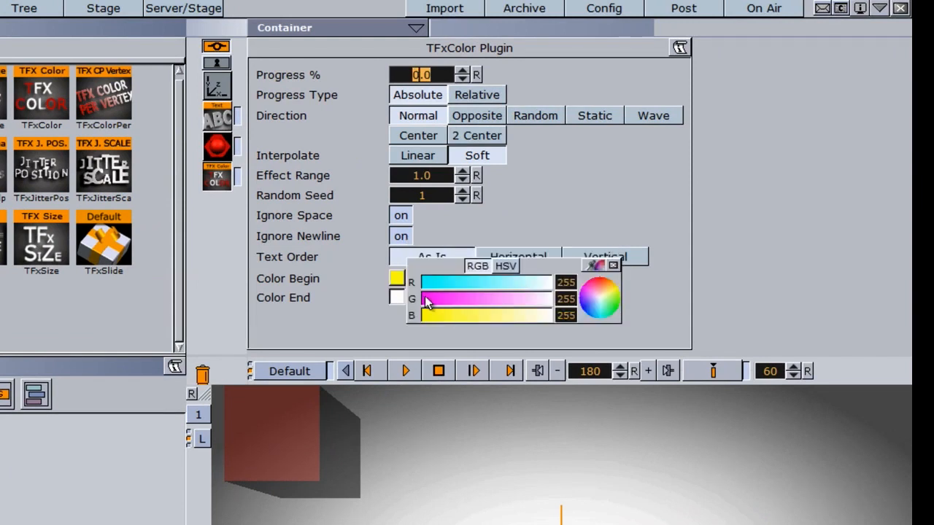
click(425, 299)
click(423, 315)
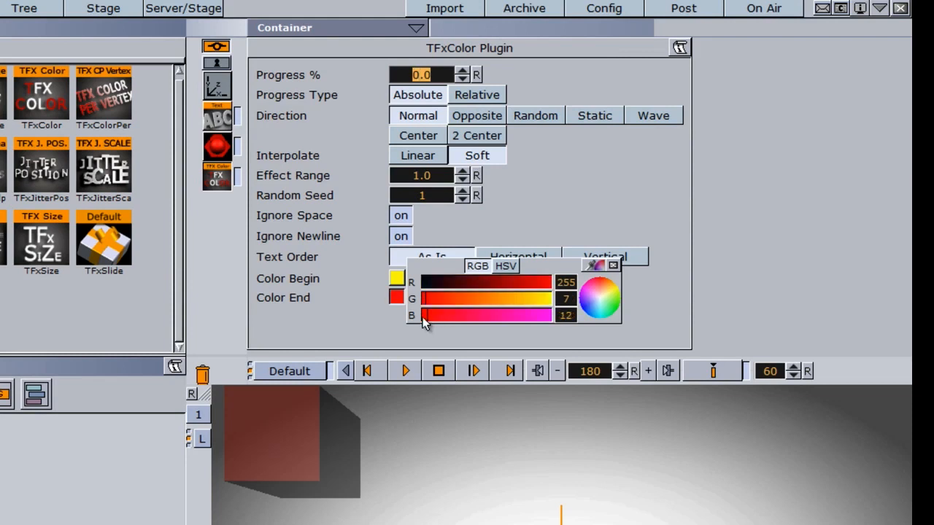
click(613, 265)
Replace the Arial-Bold container's text with TEMPATURE
click(217, 86)
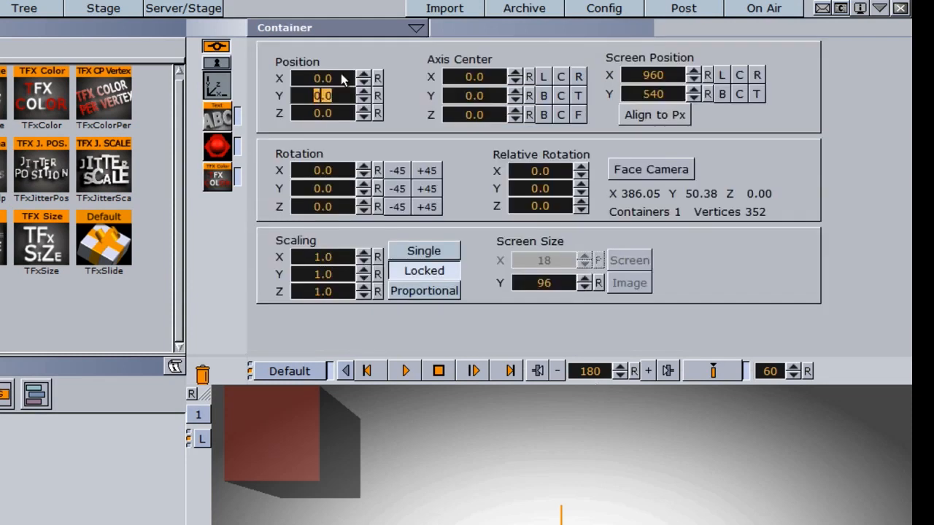
click(216, 117)
drag(348, 52, 254, 52)
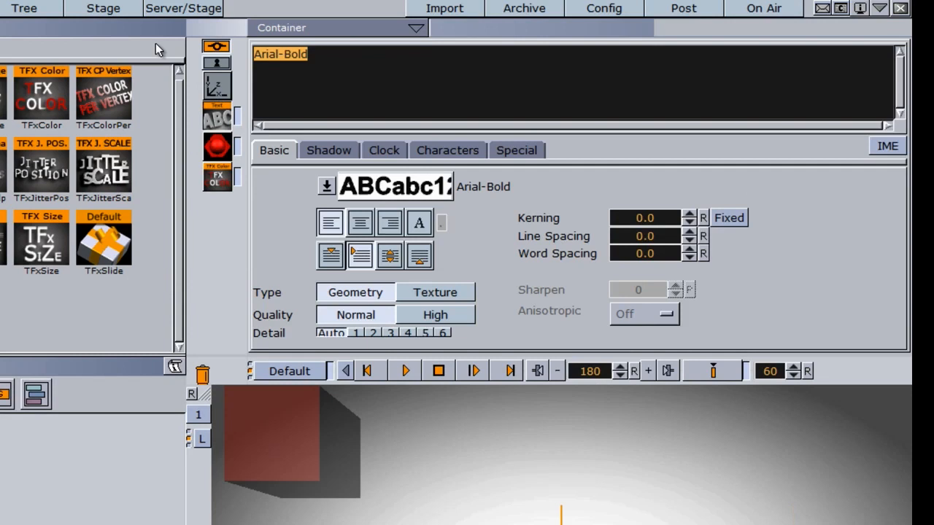
text(t)
key(BackSpace)
text(TEMPATURE)
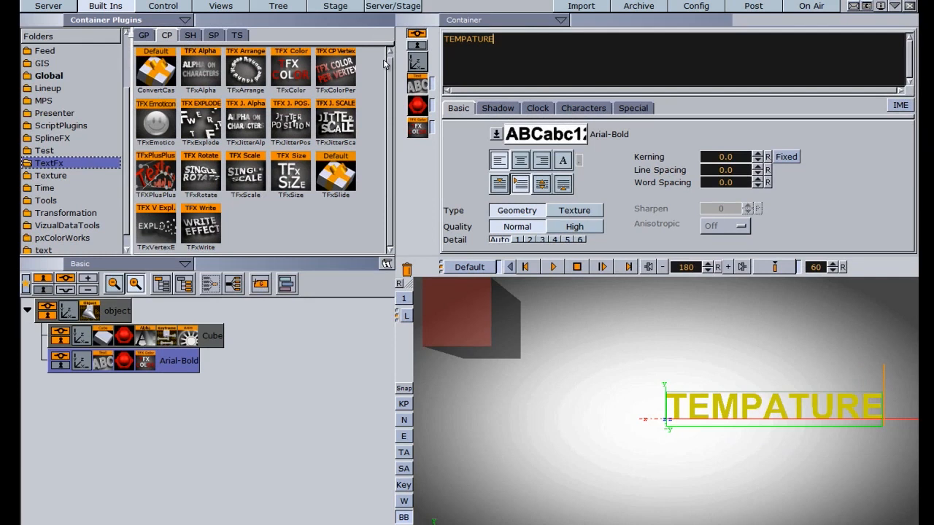
Scale the TEMPATURE text to 1.75 and position it at X -282, Y -61
click(416, 62)
drag(494, 188, 535, 182)
drag(498, 58, 534, 292)
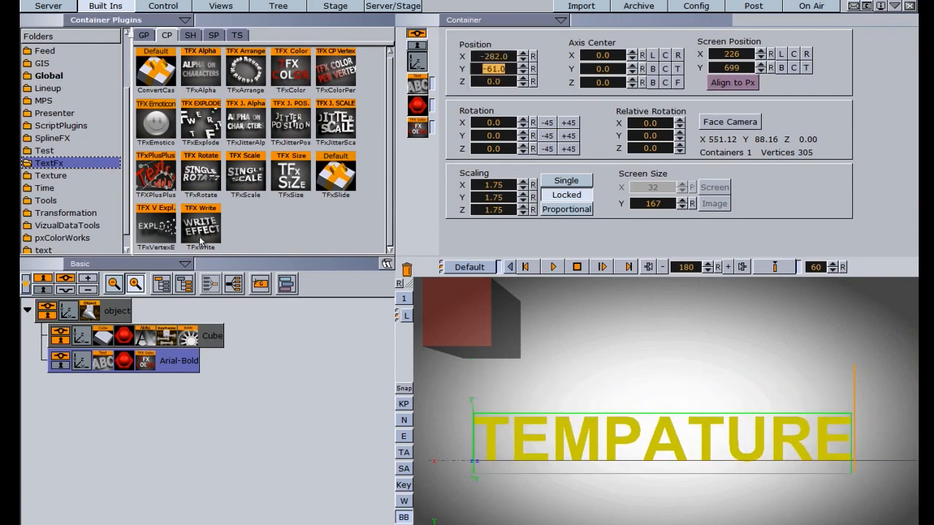
Keyframe the TEMPATURE text's TFxColor Progress at 0 on frame 0, 100.7 on frame 60 and 0 on frame 120
click(147, 361)
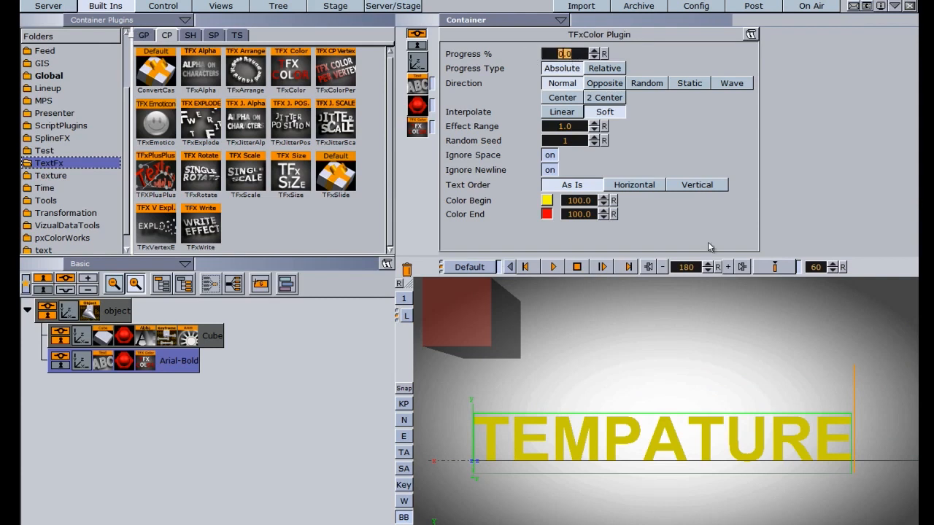
click(718, 267)
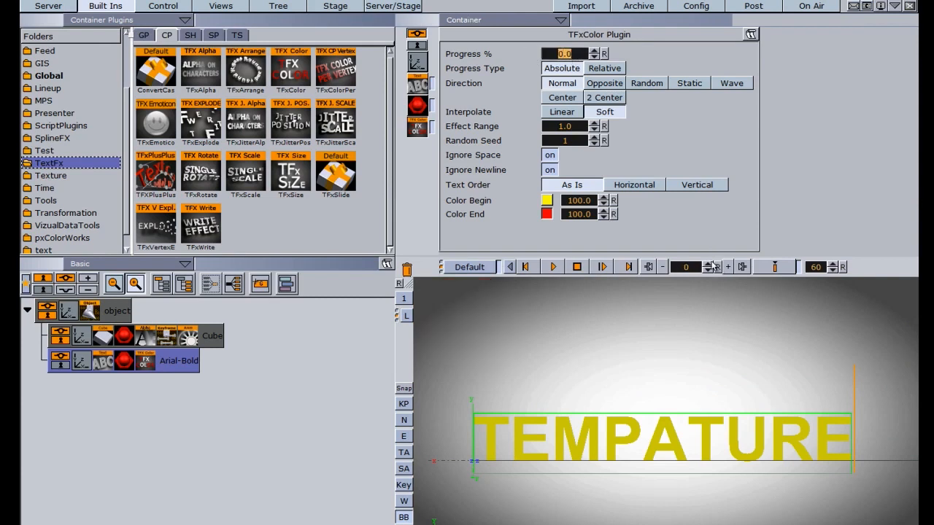
click(774, 271)
drag(552, 58, 753, 72)
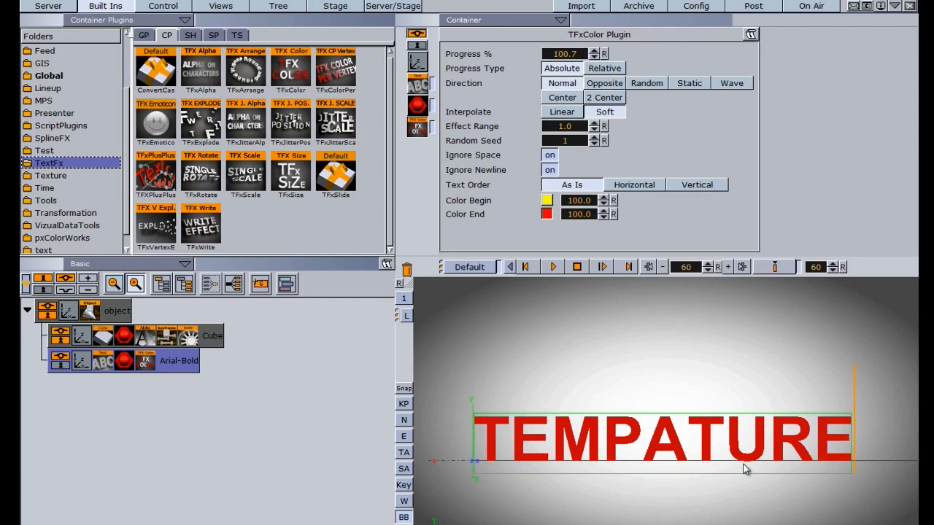
click(775, 267)
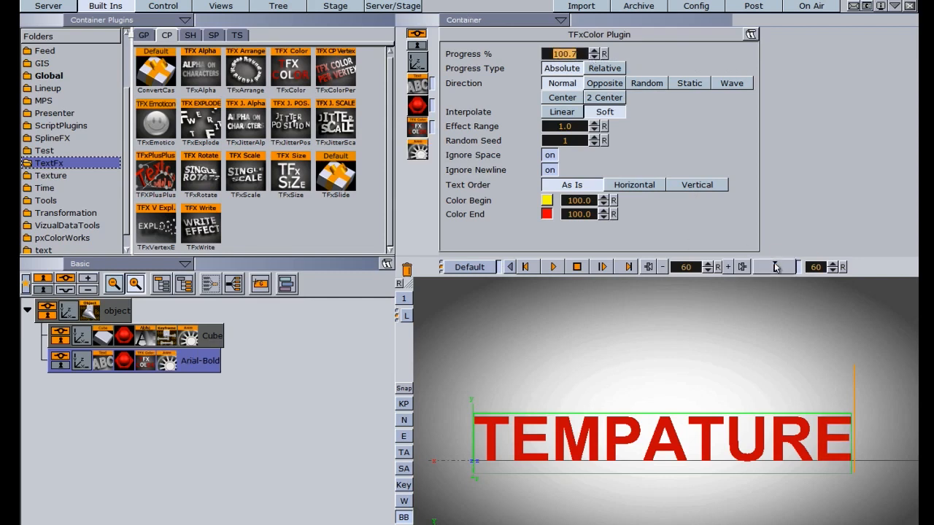
drag(575, 56, 452, 48)
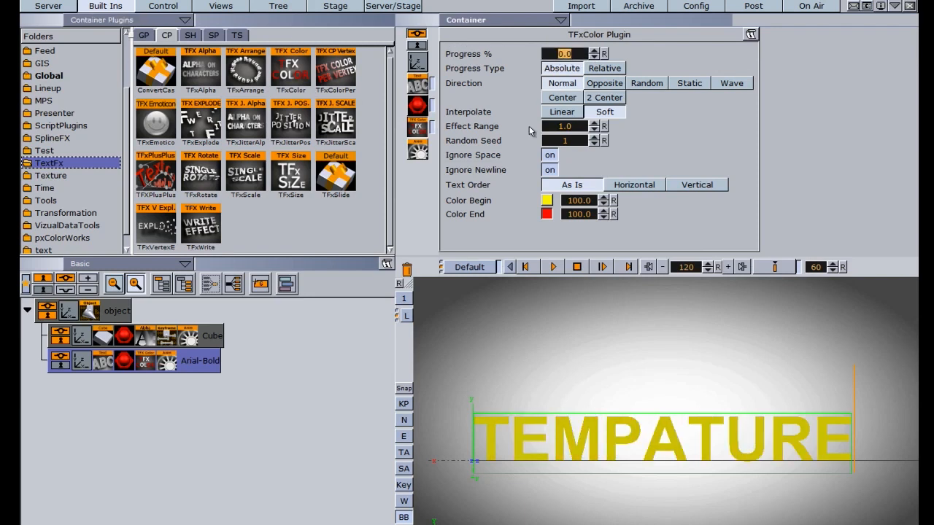
click(779, 271)
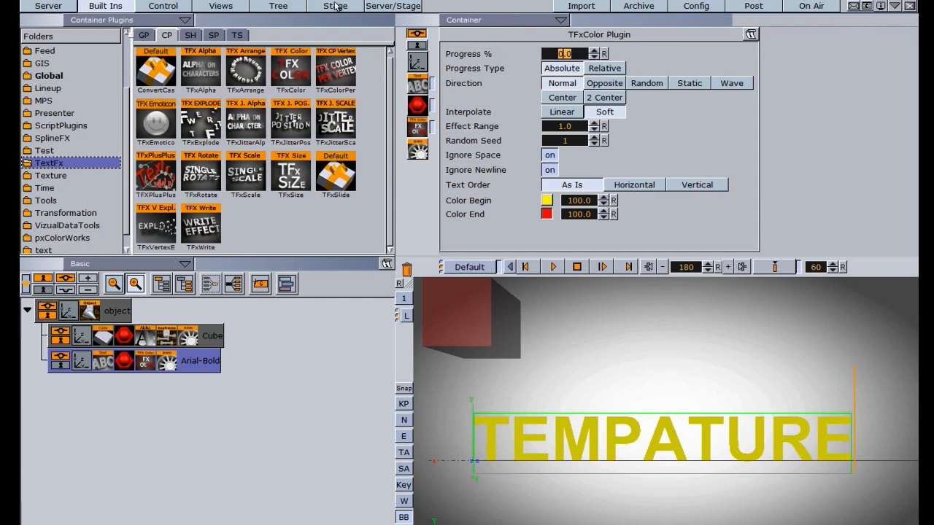
Scrub the stage timeline to check the text's color animation, ending on the middle progress keyframe at 1 second
click(335, 6)
click(96, 106)
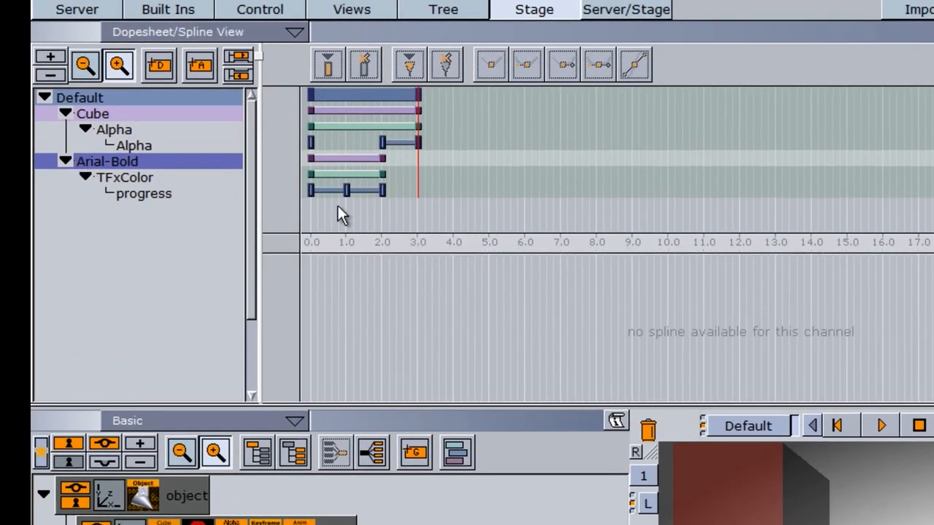
mouse_move(338, 205)
mouse_down()
mouse_move(298, 202)
mouse_move(393, 222)
mouse_move(332, 221)
mouse_up()
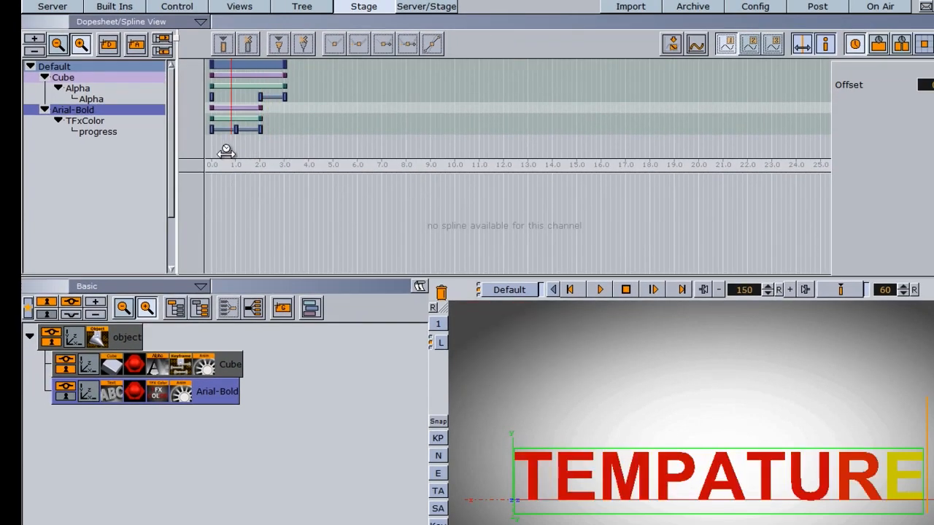
mouse_move(226, 151)
mouse_down()
mouse_move(200, 146)
mouse_move(261, 150)
mouse_move(237, 161)
mouse_up()
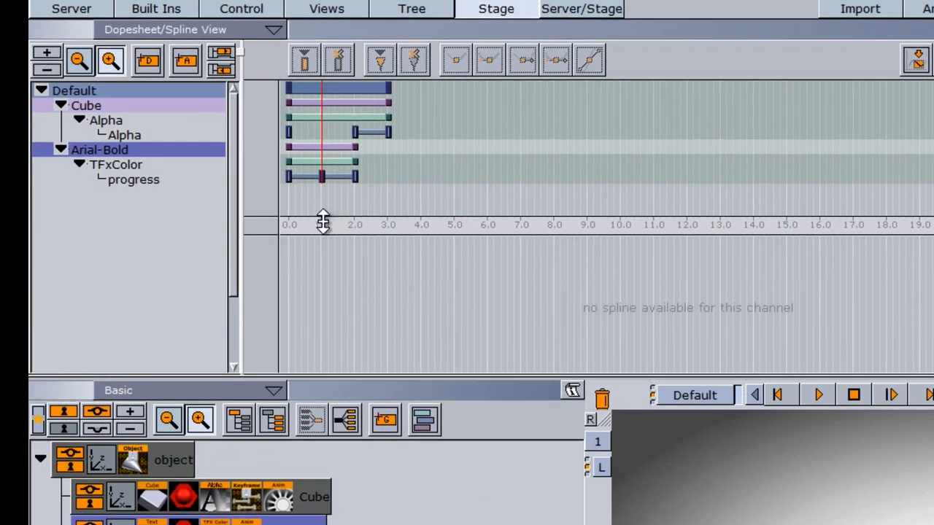
Name the middle TFxColor progress keyframe at frame 60 C1
click(316, 173)
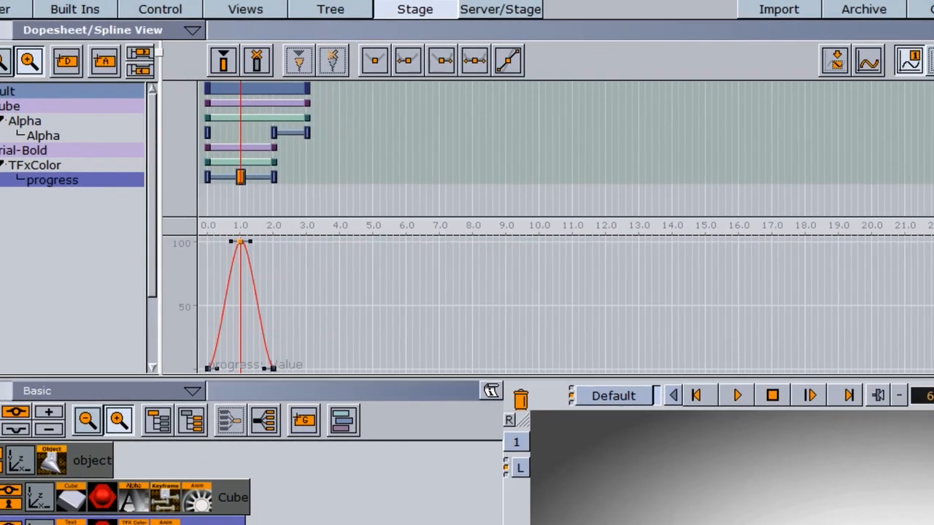
click(808, 117)
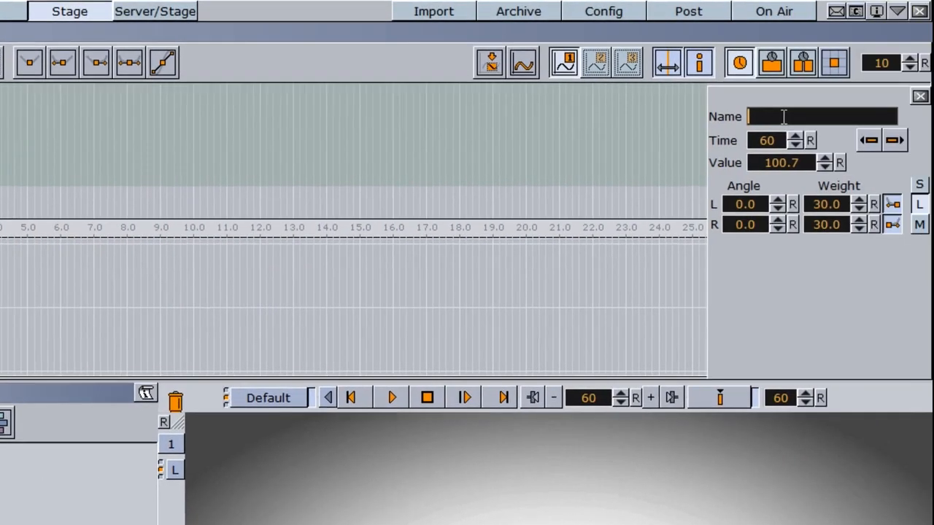
text(C1)
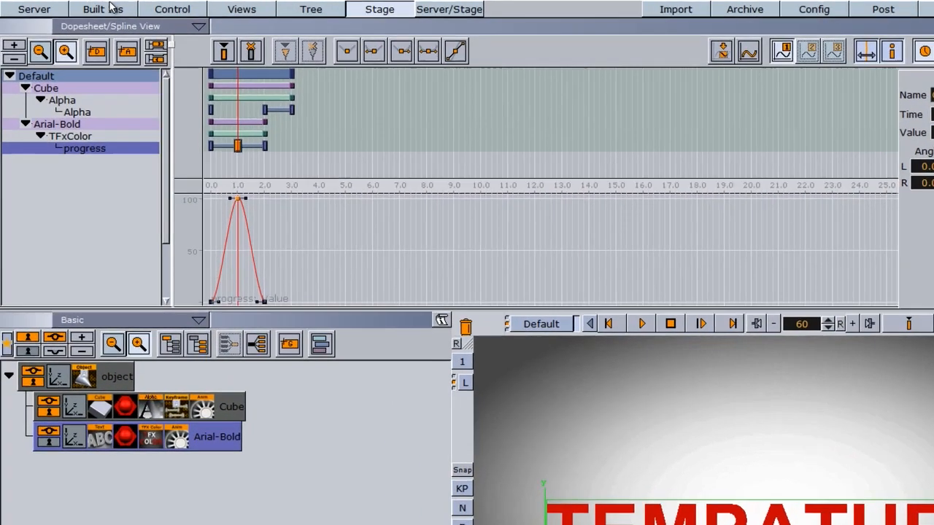
Add the ControlKeyframe plugin from the Control folder to the Arial-Bold container and show its settings
click(99, 8)
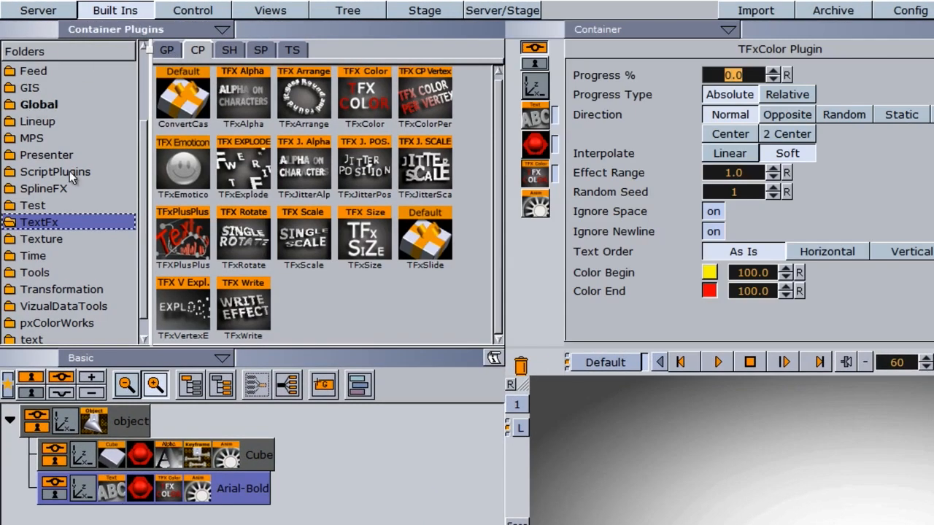
drag(143, 189, 154, 128)
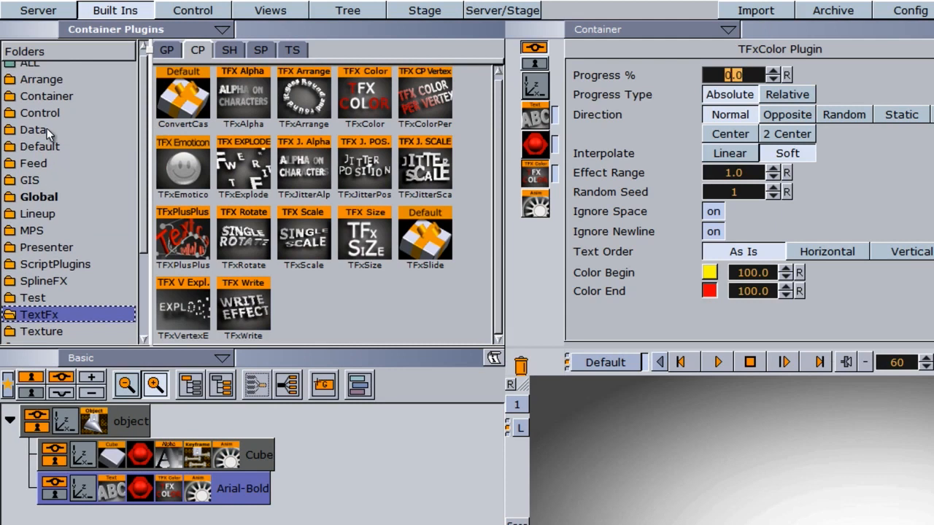
click(49, 113)
drag(304, 290, 242, 494)
click(198, 489)
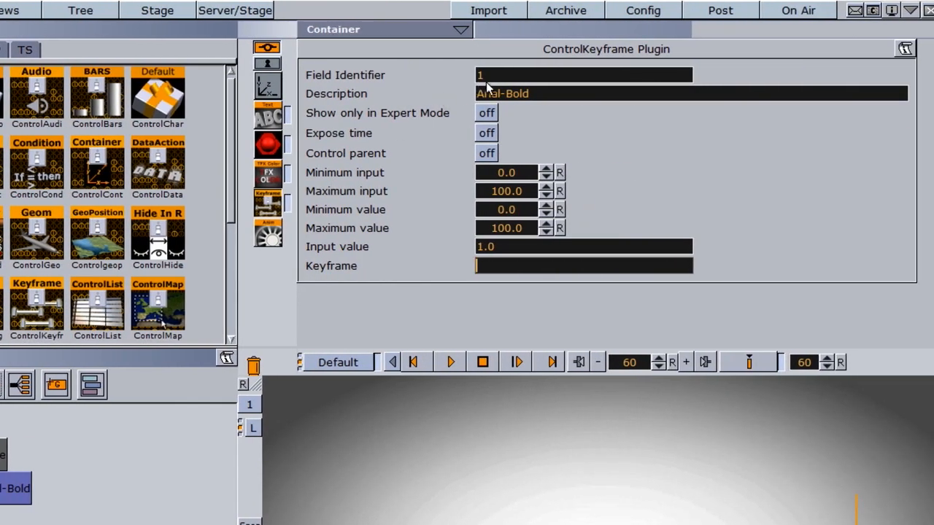
Set the Arial-Bold ControlKeyframe's field identifier to 2 and its description to TEMP
key(Tab)
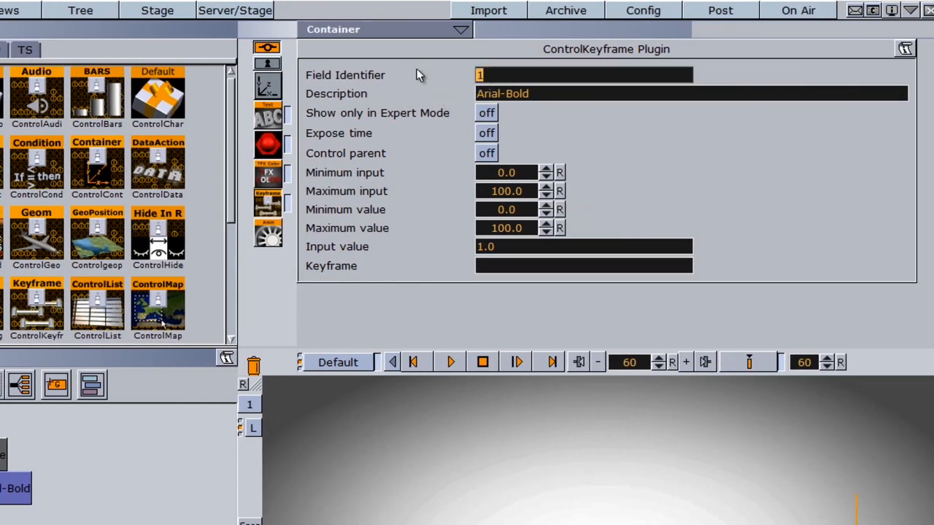
text(2)
click(540, 93)
text(TEMP)
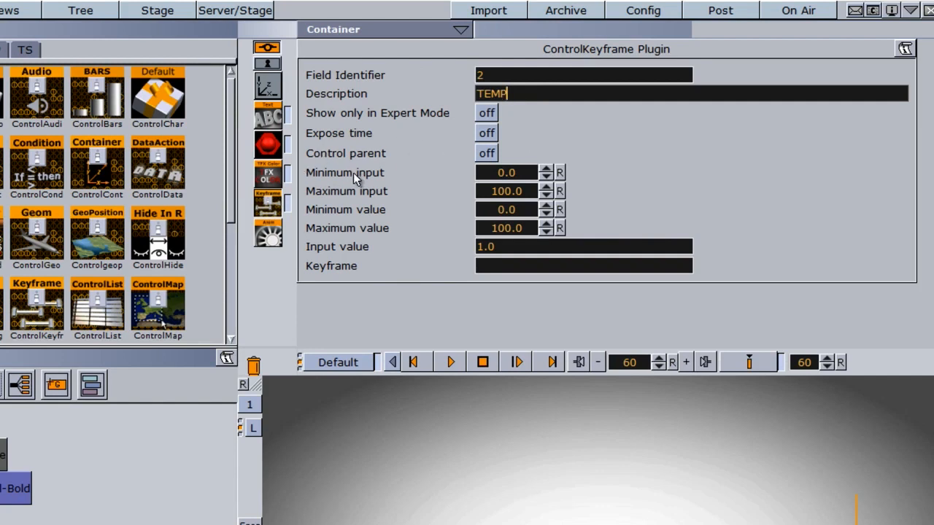
Set the ControlKeyframe input range to minimum 1 and maximum 10, and link it to keyframe C1
click(500, 171)
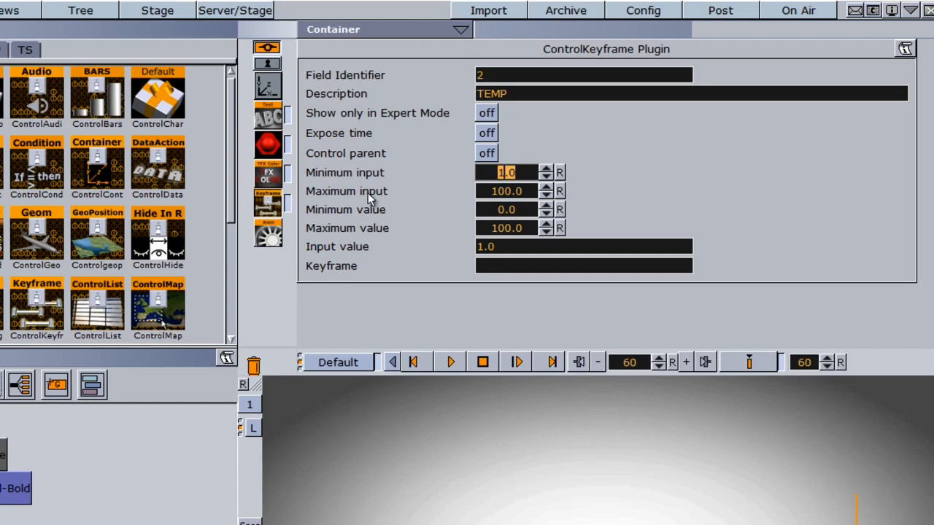
click(497, 191)
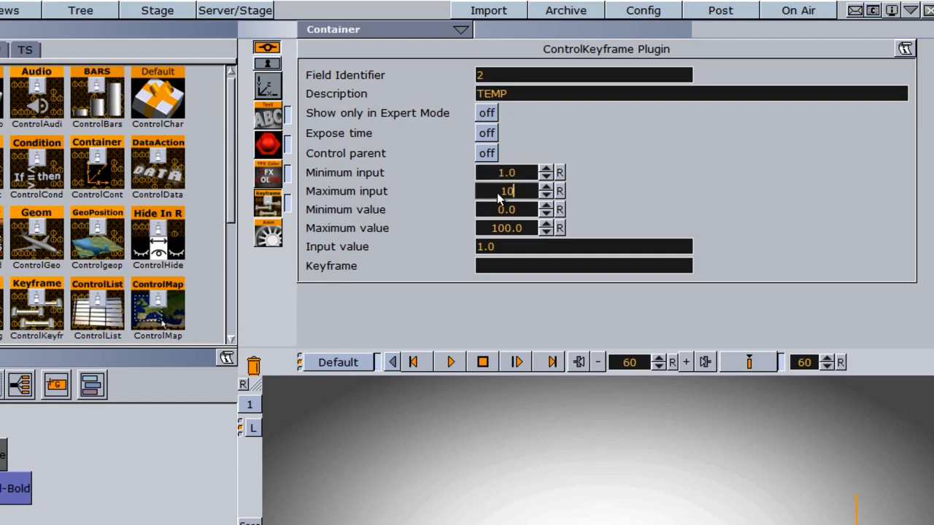
key(Return)
click(485, 267)
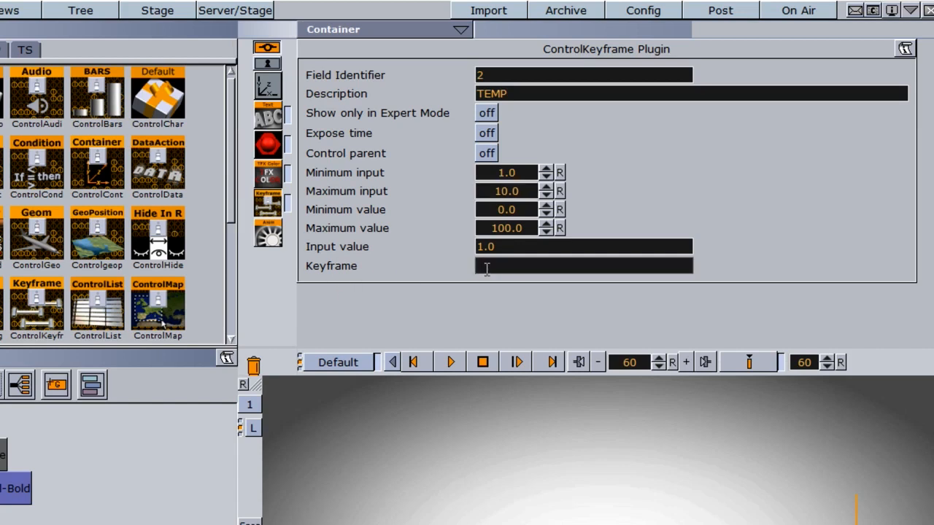
text(Ct)
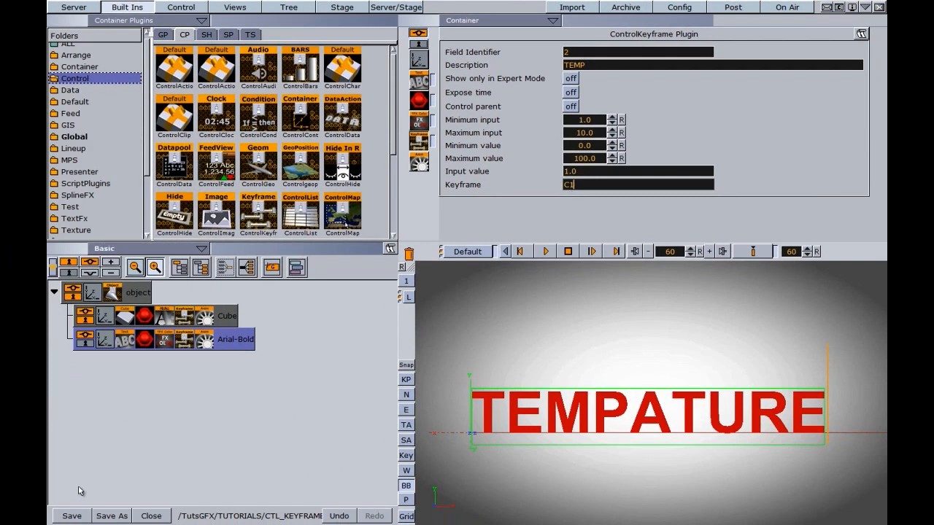
Save the scene, then switch to Viz Trio to reimport and reopen the CTL_KEYFRAME template
click(72, 516)
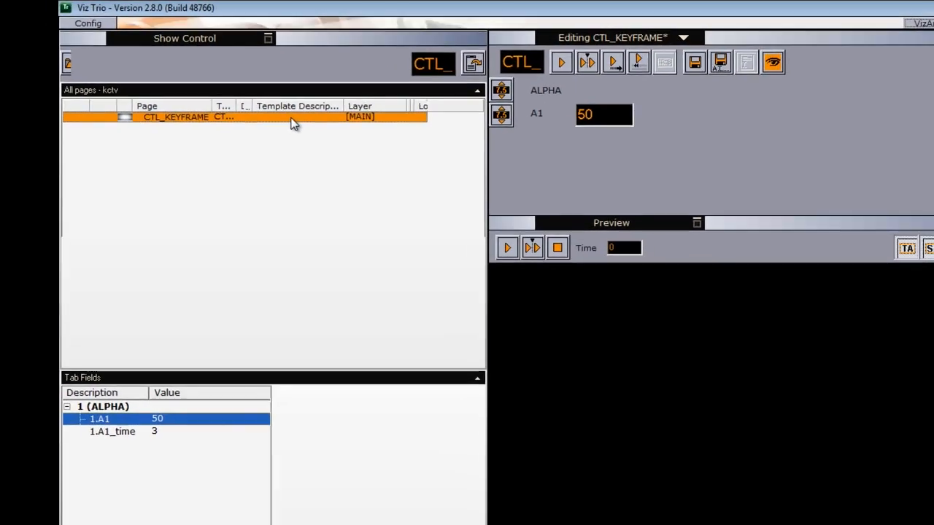
right_click(293, 119)
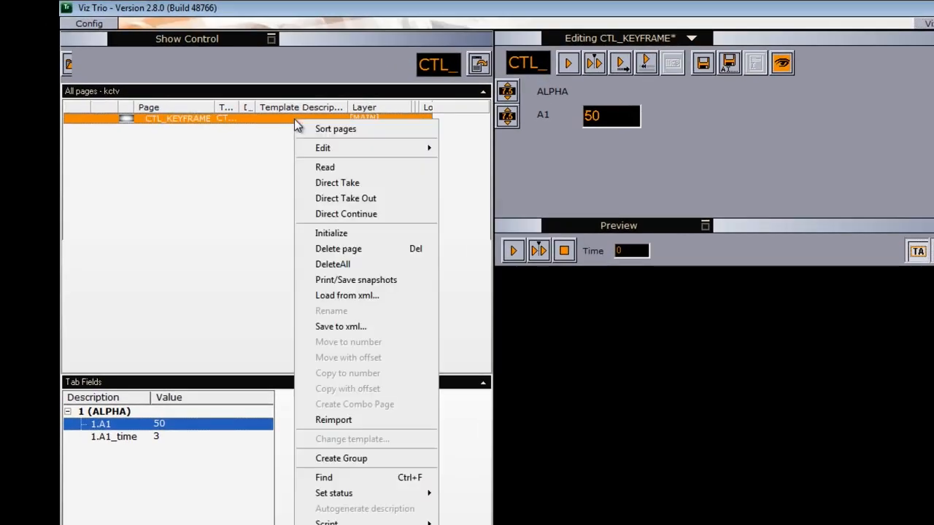
click(337, 420)
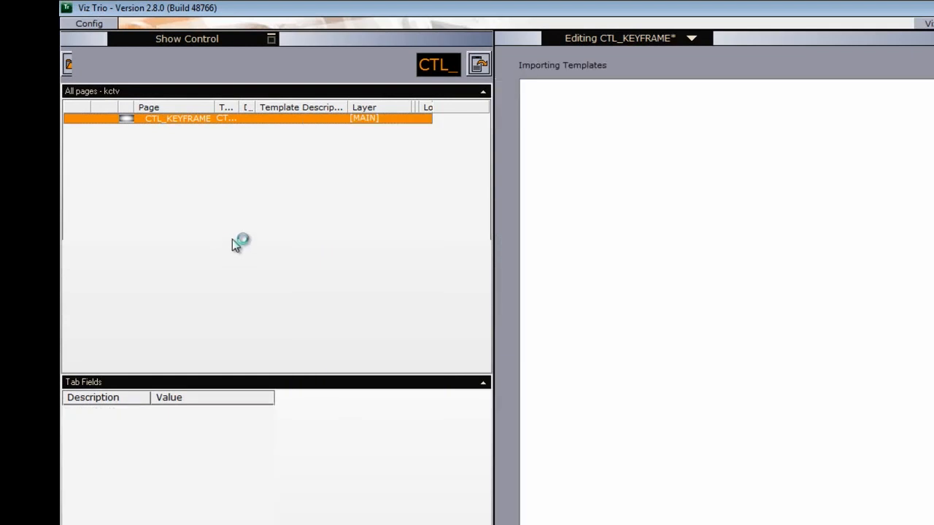
double_click(268, 120)
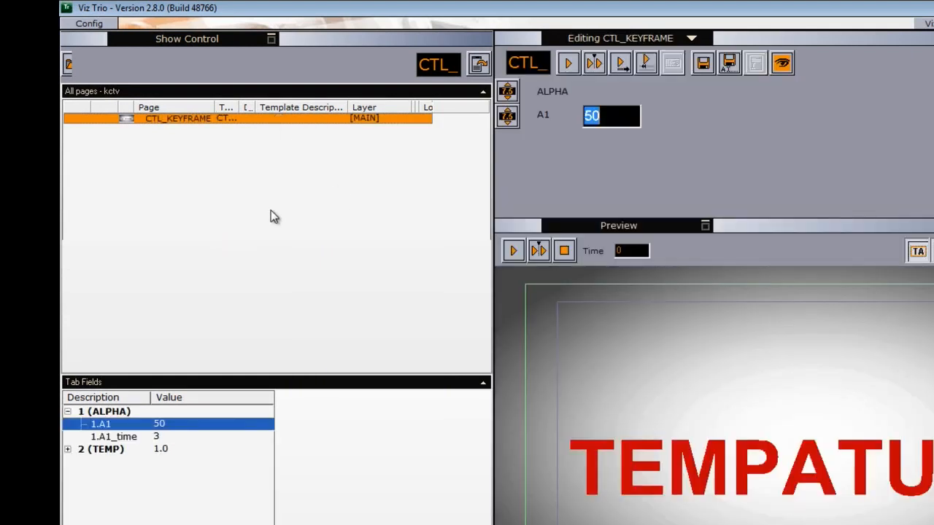
Set the ALPHA field's A1 value to 39 and collapse the ALPHA group
click(70, 413)
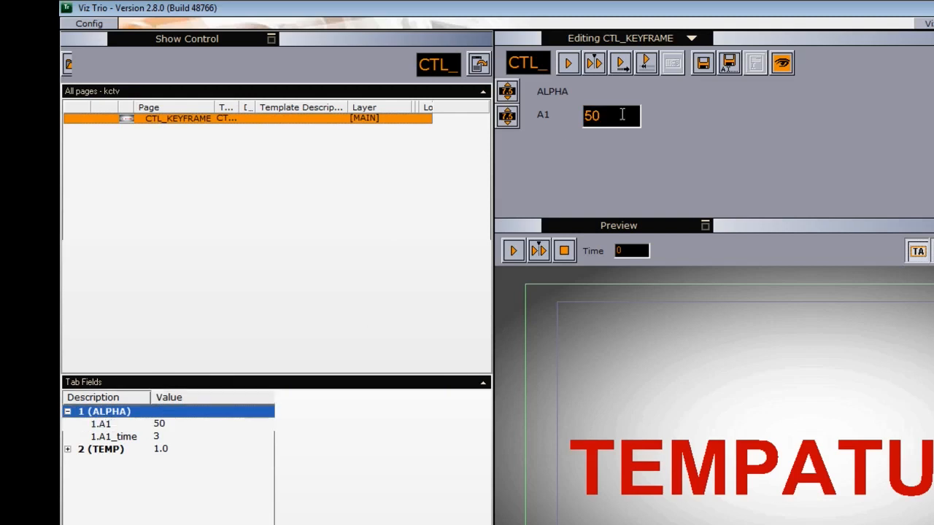
drag(623, 114, 613, 115)
click(69, 412)
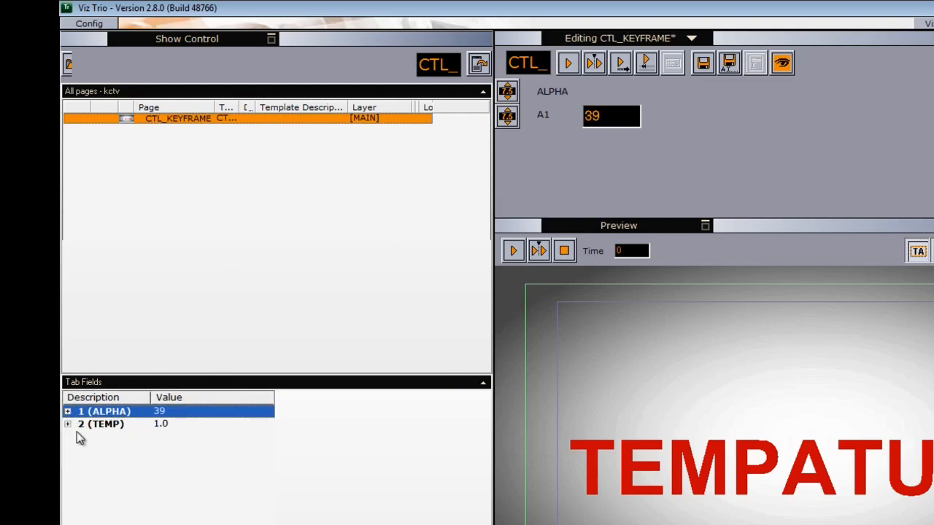
Set the TEMP field's C1 value to 5 and preview the text's color animation
click(67, 424)
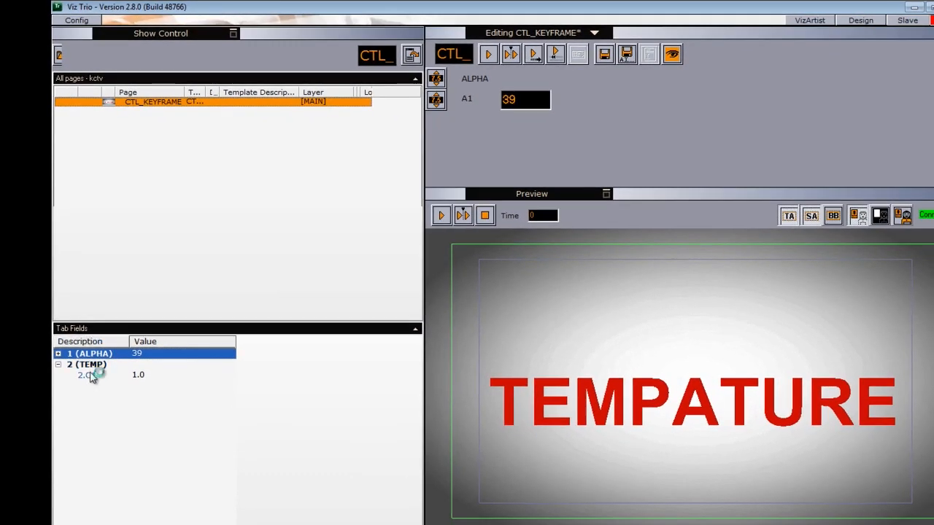
click(88, 376)
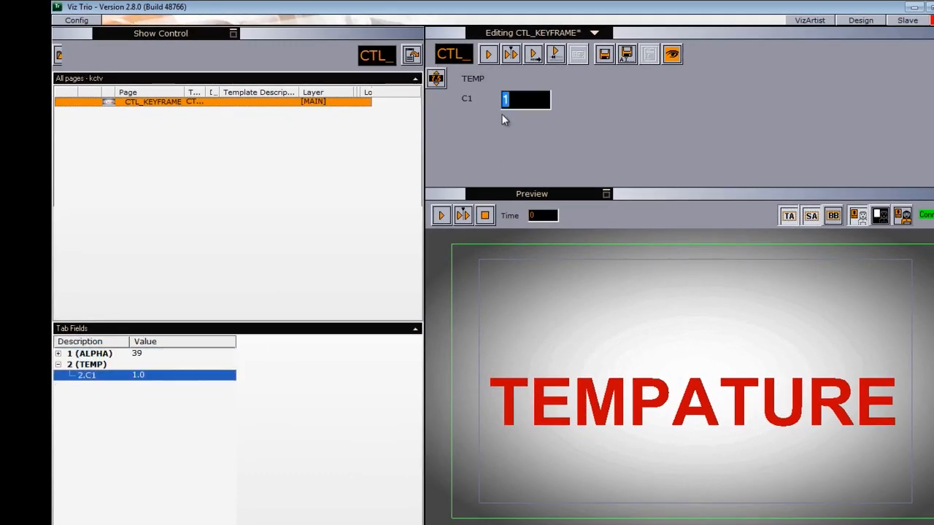
mouse_move(510, 101)
mouse_down()
mouse_move(522, 103)
mouse_move(510, 107)
mouse_up()
drag(510, 107, 516, 102)
click(551, 216)
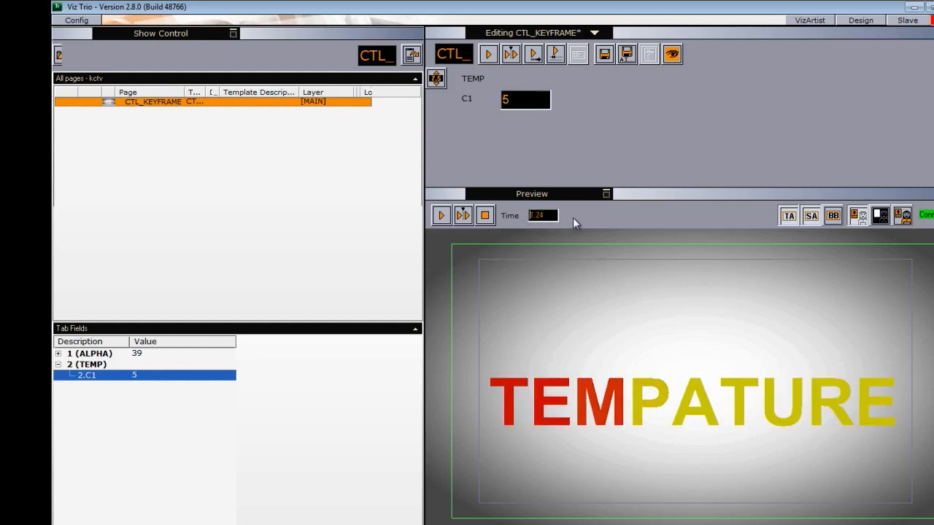
click(442, 215)
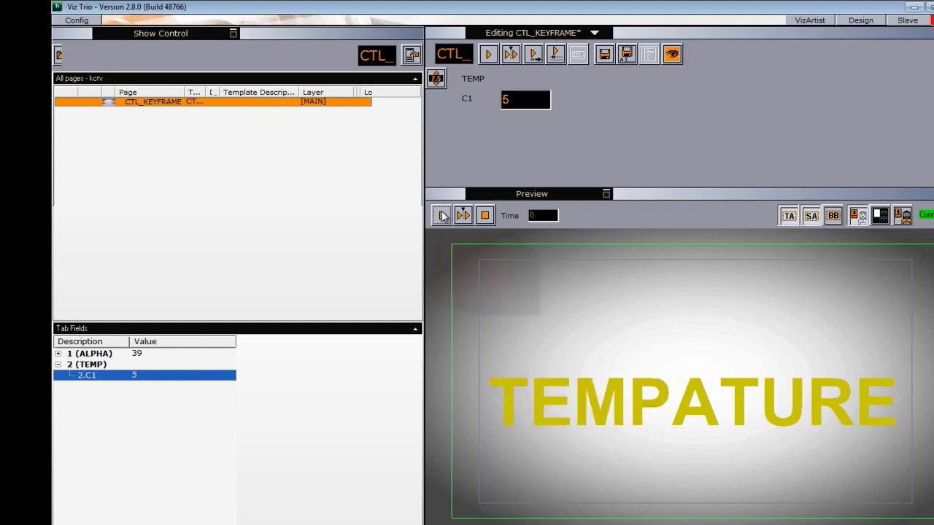
Set the C1 value to 10 and play the preview animation
double_click(525, 98)
text(10)
key(Return)
click(443, 215)
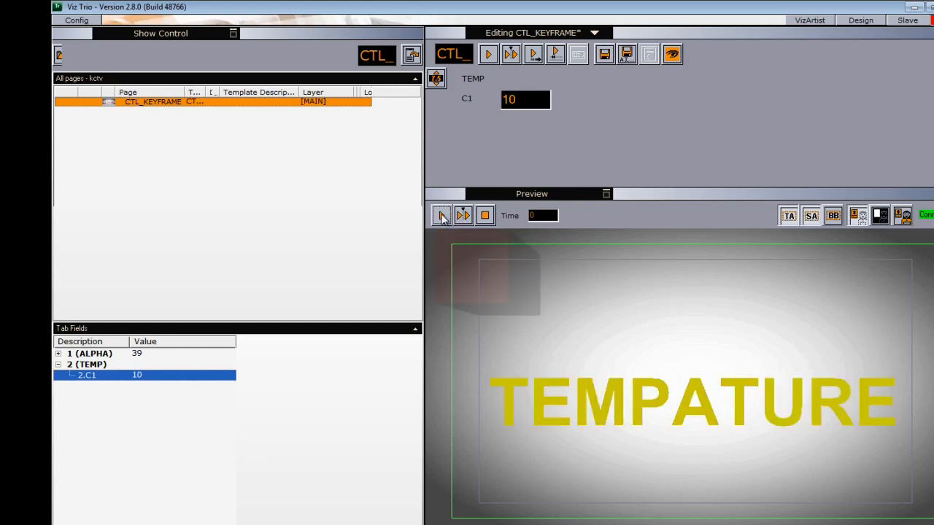
Play the preview animation with C1 set to 3 and again with C1 set to 6
drag(529, 100, 523, 101)
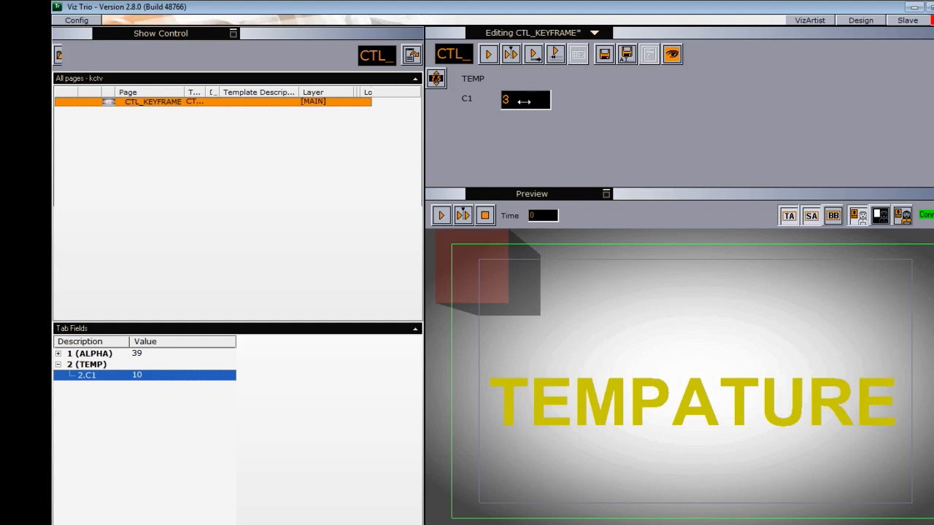
click(442, 215)
drag(518, 101, 527, 100)
click(442, 215)
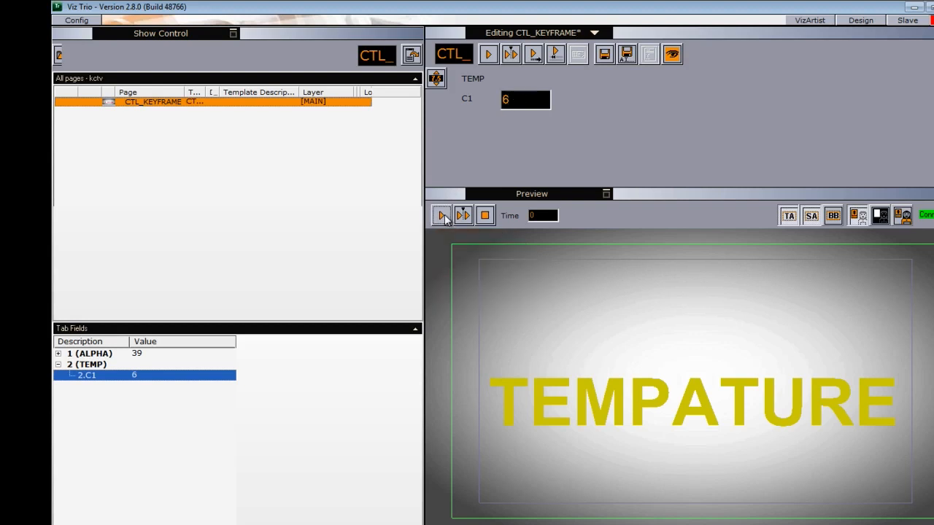